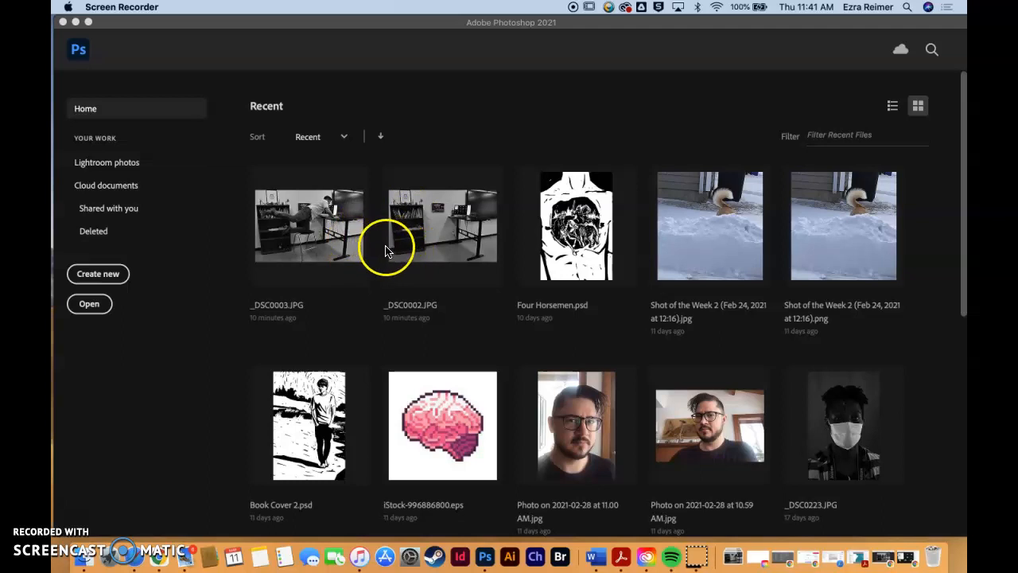
# Open both _DSC0002.JPG and _DSC0003.JPG together from the Desktop folder.
pyautogui.click(179, 51)
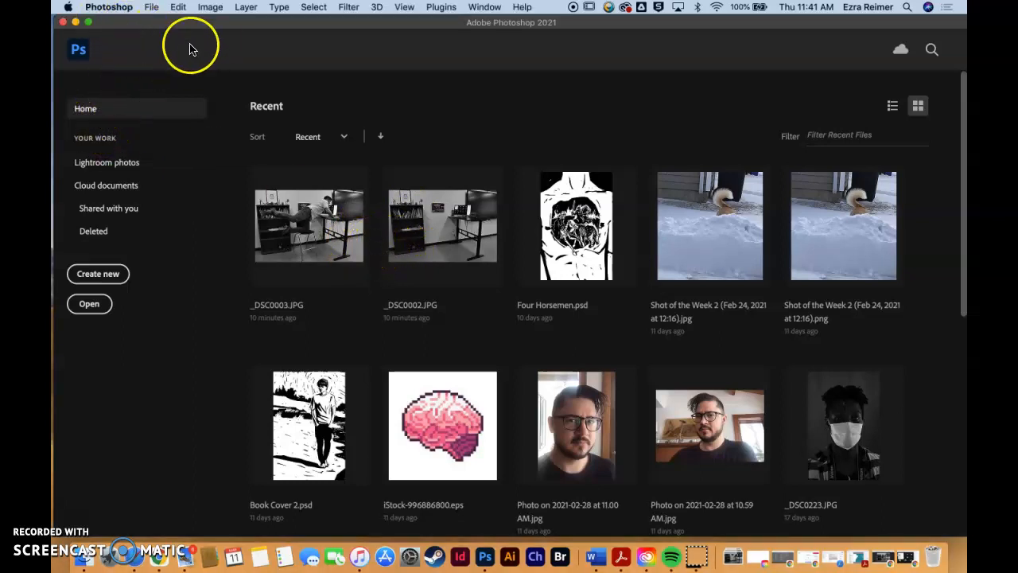
pyautogui.click(151, 7)
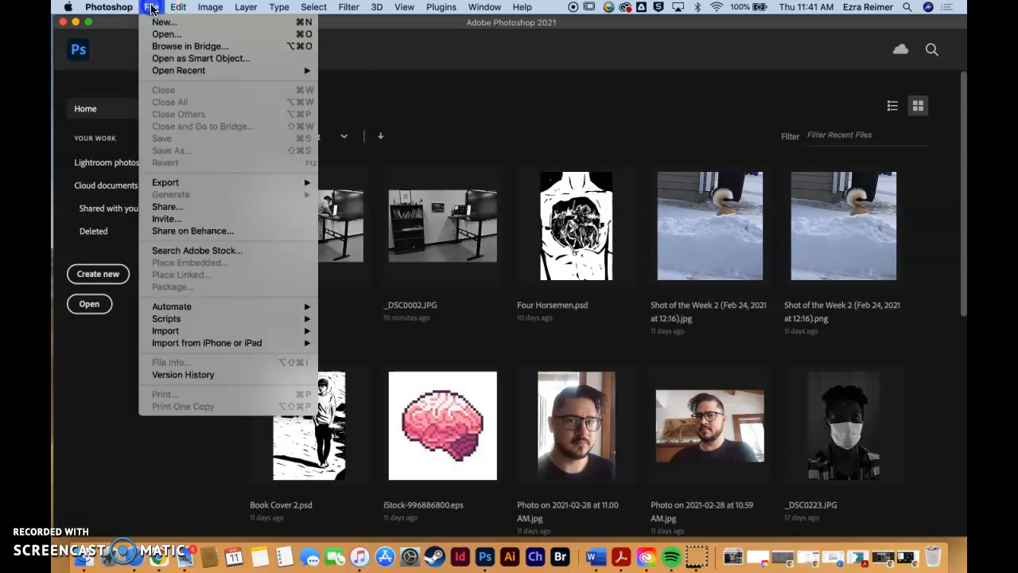
pyautogui.click(162, 35)
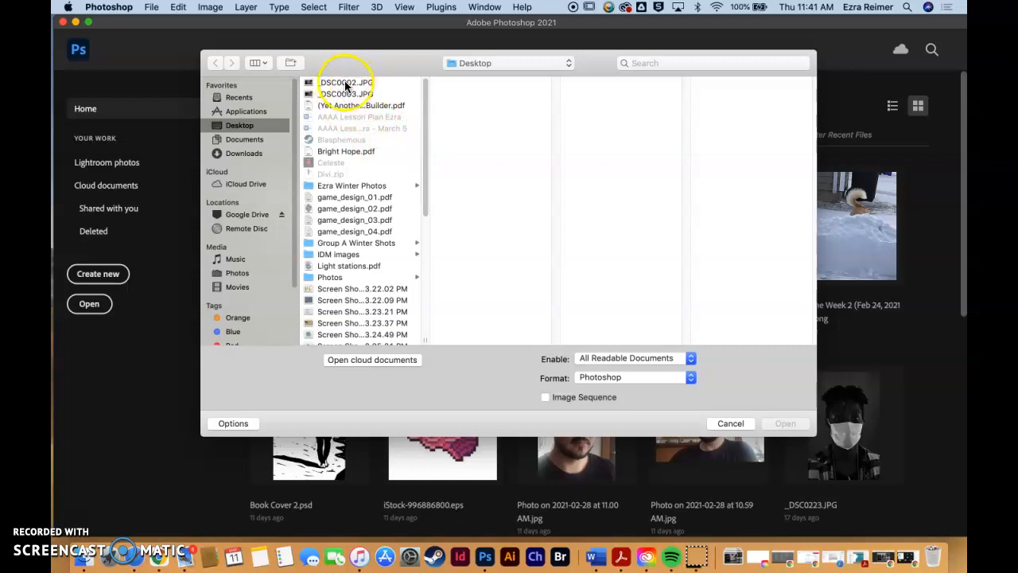
pyautogui.click(343, 85)
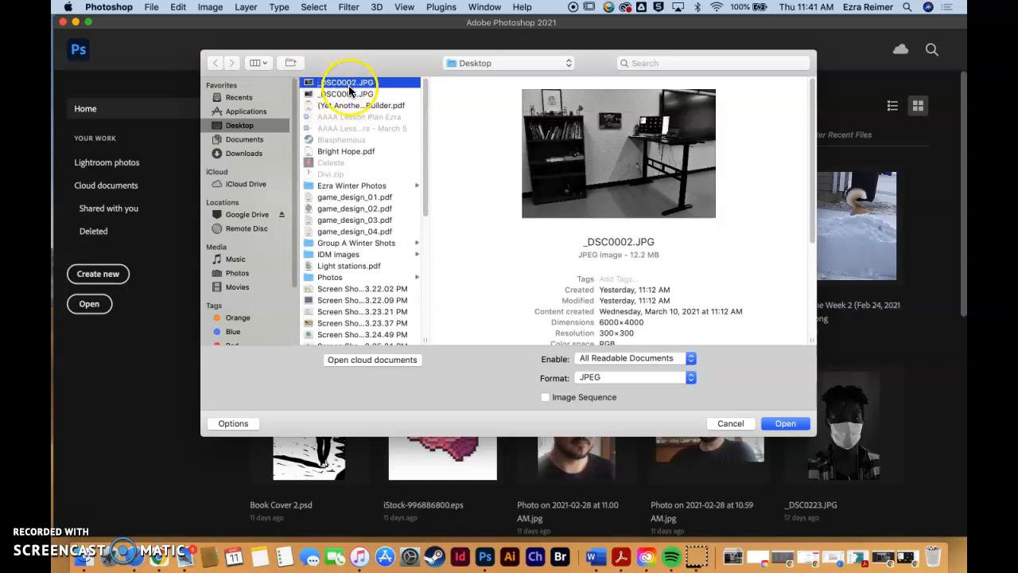
pyautogui.keyDown('shift'); pyautogui.click(345, 94); pyautogui.keyUp('shift')
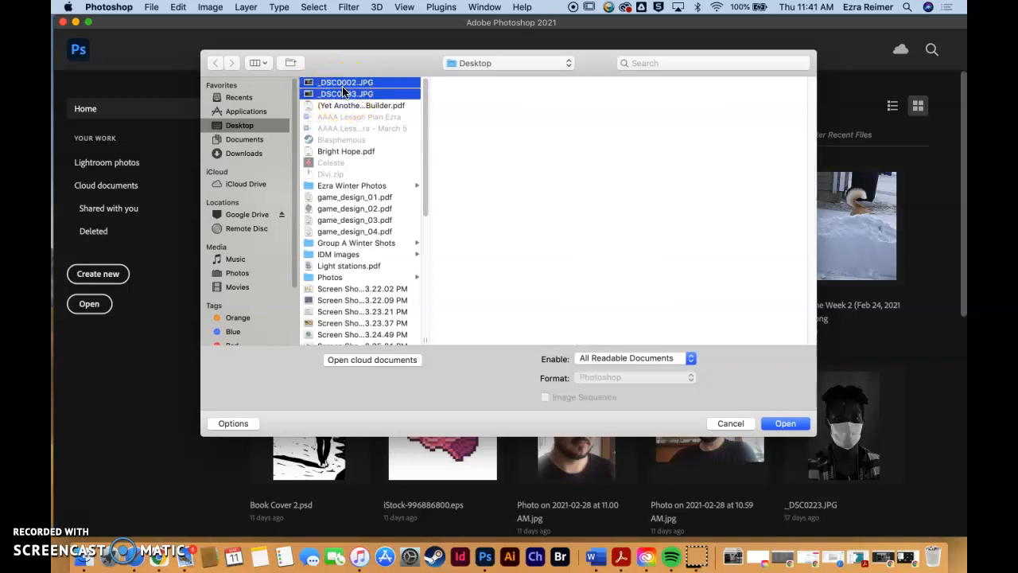
pyautogui.click(786, 423)
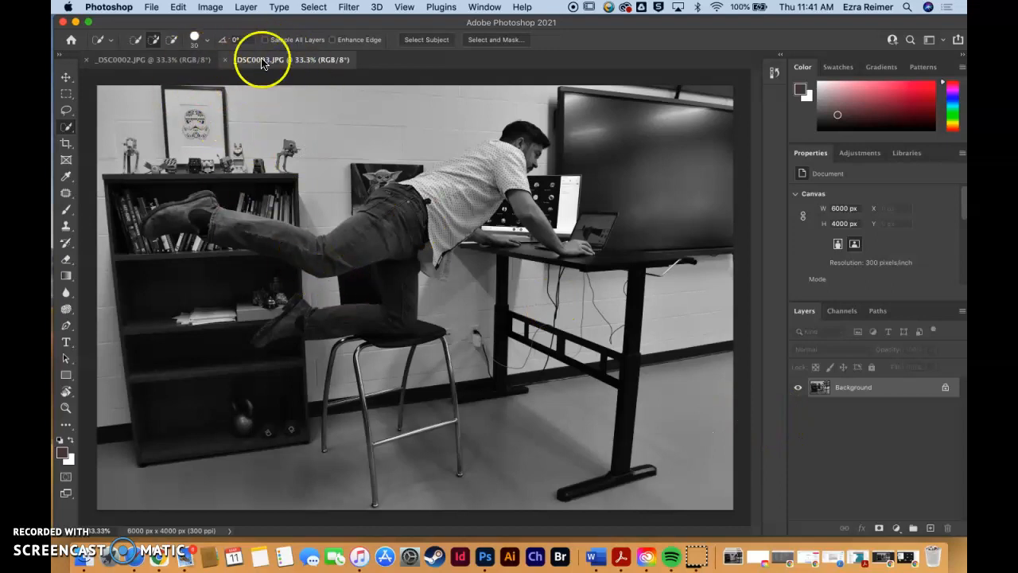
# Compare the empty-room photo _DSC0002.JPG with _DSC0003.JPG, which shows the man on the stool, by alternating between the two documents.
pyautogui.click(171, 62)
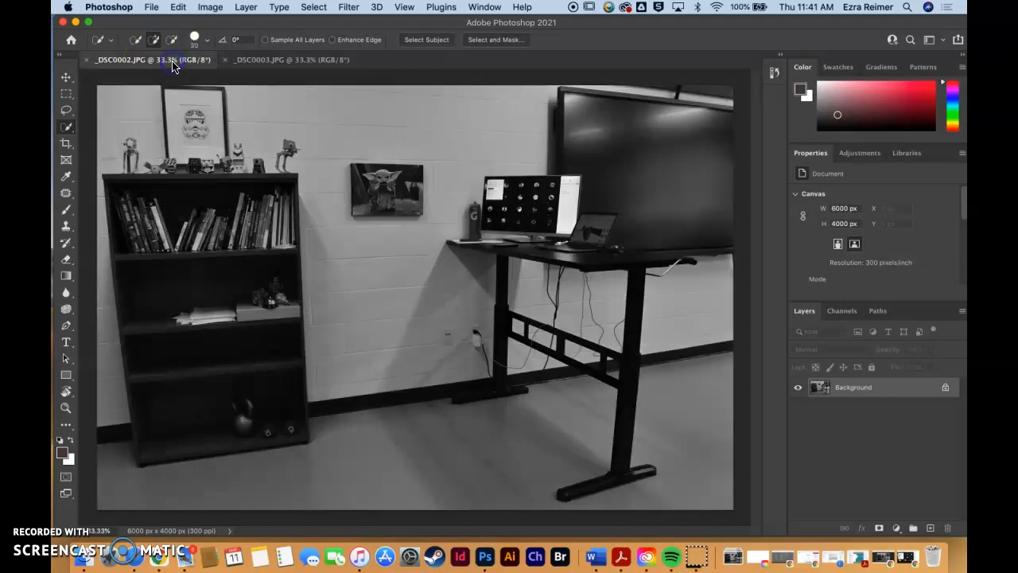
pyautogui.click(287, 61)
pyautogui.click(213, 61)
pyautogui.click(270, 63)
pyautogui.click(193, 59)
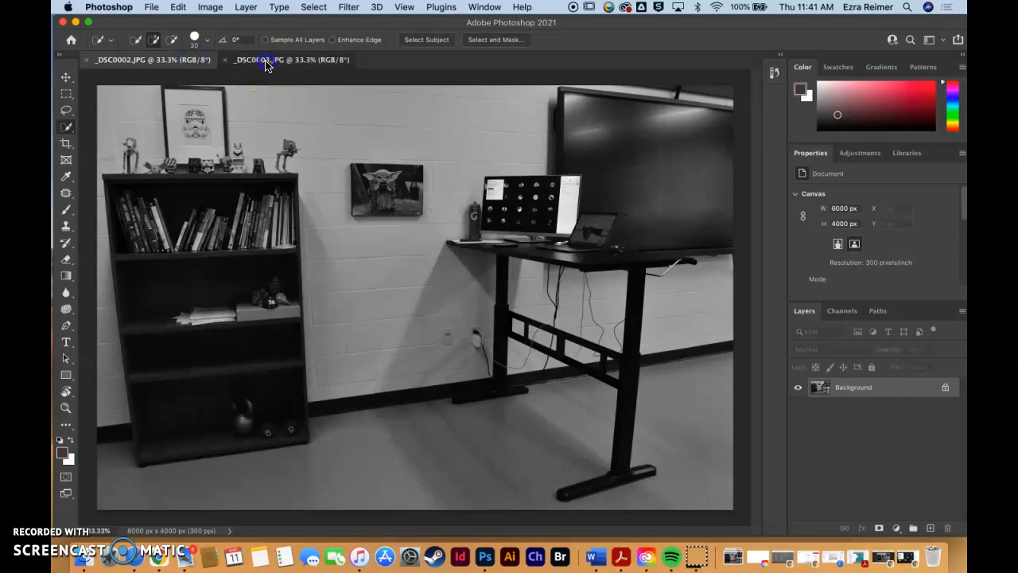
pyautogui.click(266, 62)
pyautogui.click(188, 61)
pyautogui.click(289, 62)
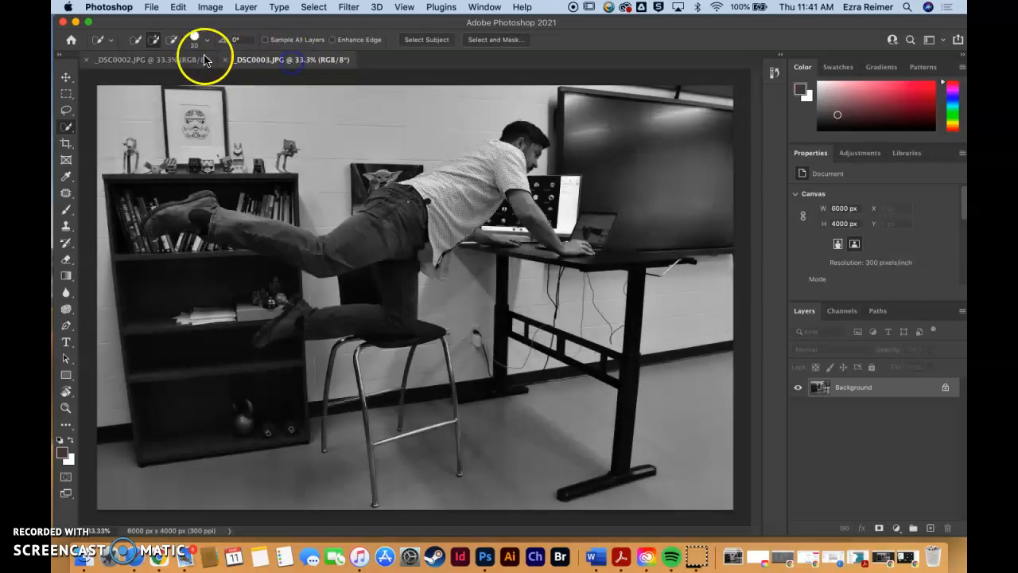
pyautogui.click(189, 64)
pyautogui.click(273, 64)
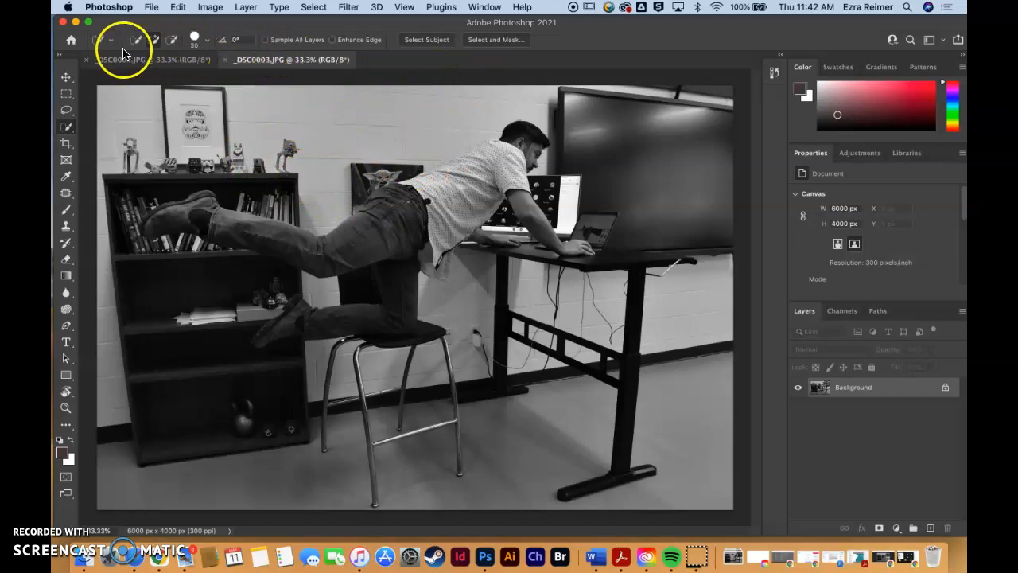
# Bring the _DSC0003.JPG photo into _DSC0002.JPG with the Move tool and align it with the canvas edges.
pyautogui.click(66, 77)
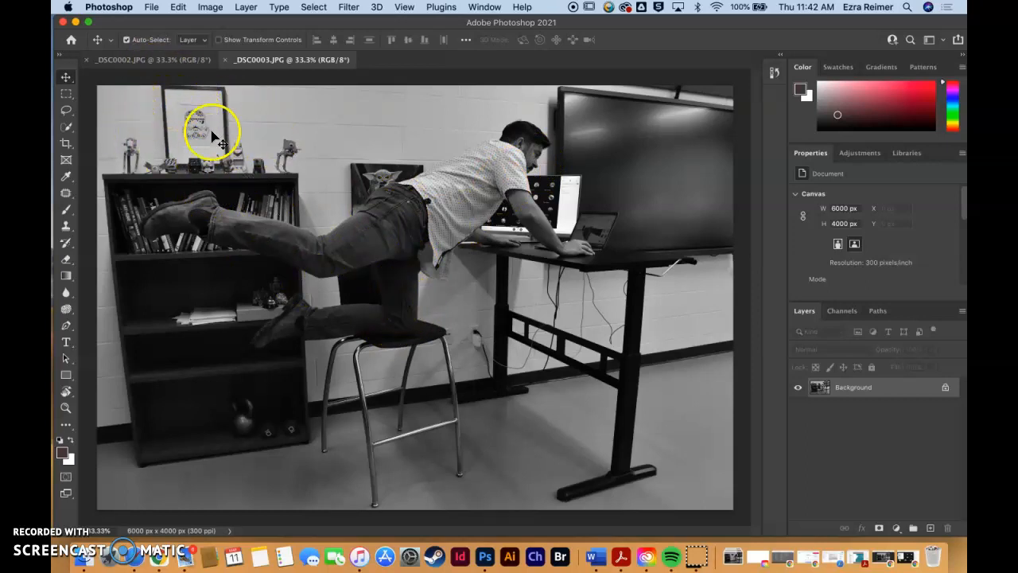
pyautogui.click(157, 127)
pyautogui.moveTo(151, 103); pyautogui.dragTo(148, 88)
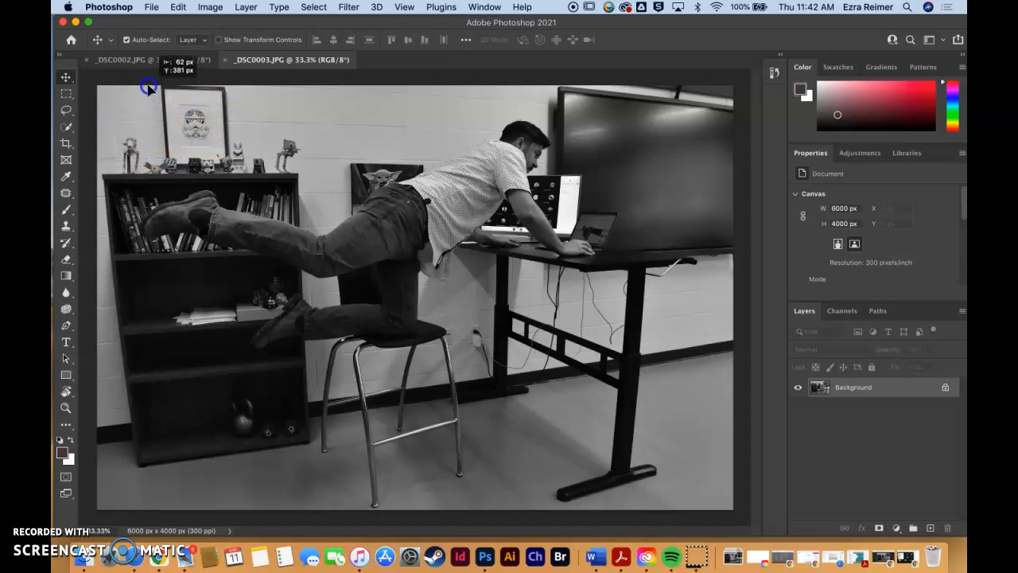
pyautogui.click(139, 61)
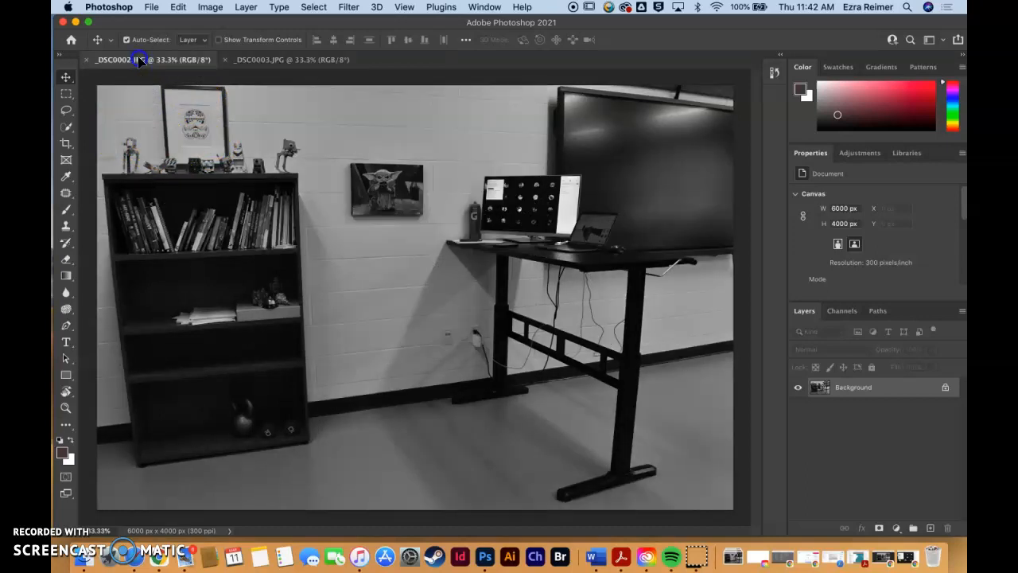
pyautogui.moveTo(159, 145); pyautogui.dragTo(396, 272)
pyautogui.moveTo(168, 130); pyautogui.dragTo(207, 149)
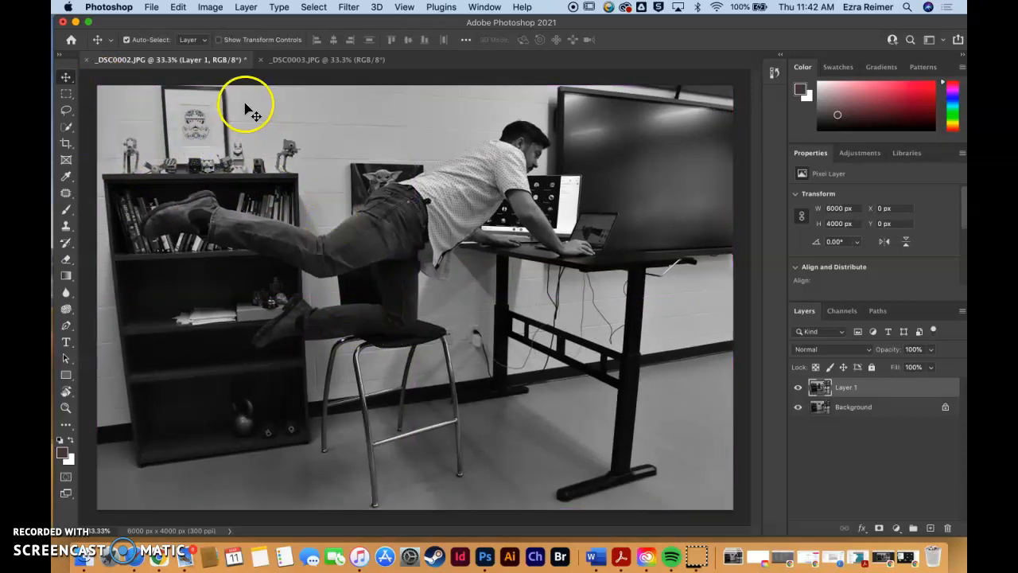
# Undo the last move of the imported photo and delete its layer from _DSC0002.JPG.
pyautogui.press('super+z')
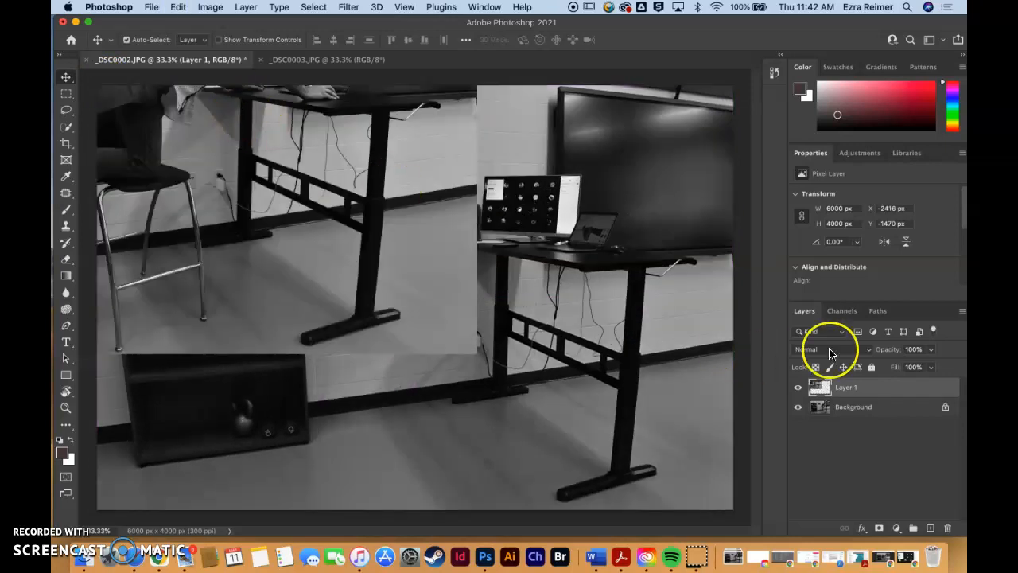
pyautogui.moveTo(916, 390); pyautogui.dragTo(945, 527)
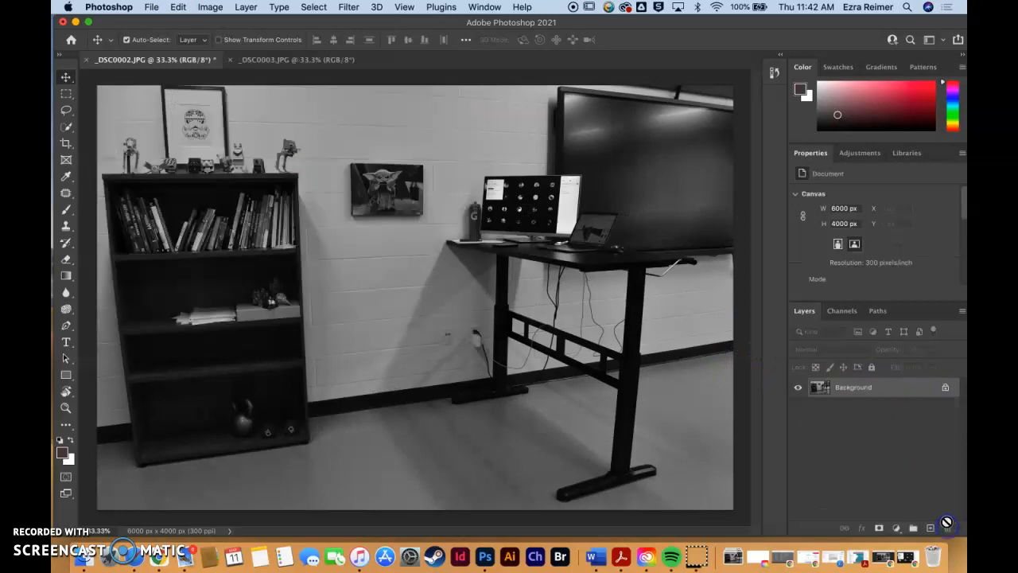
# Copy the _DSC0003.JPG photo into _DSC0002.JPG as a new layer, aligned exactly with the canvas at X 0 and Y 0 px.
pyautogui.click(272, 66)
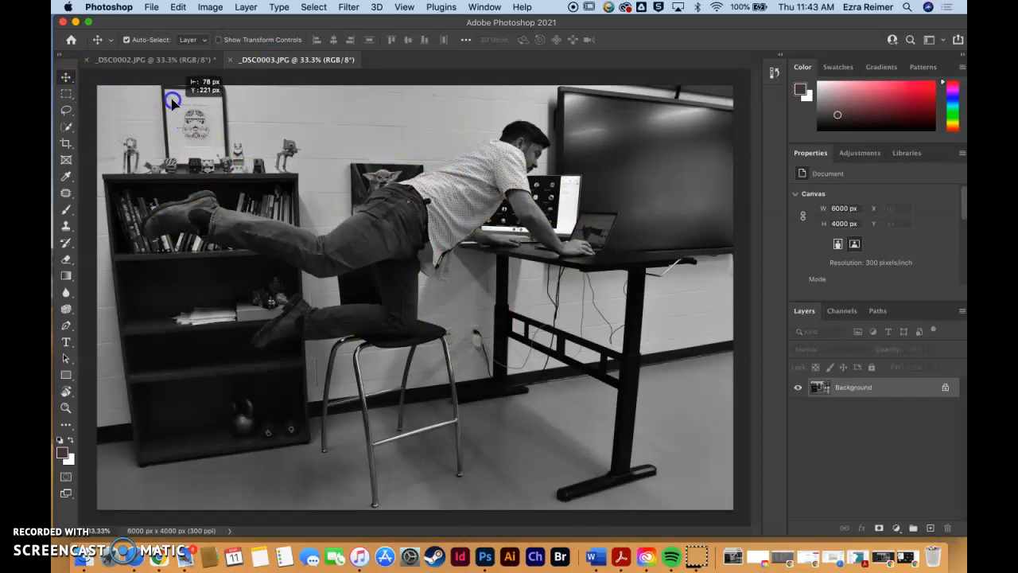
pyautogui.click(151, 61)
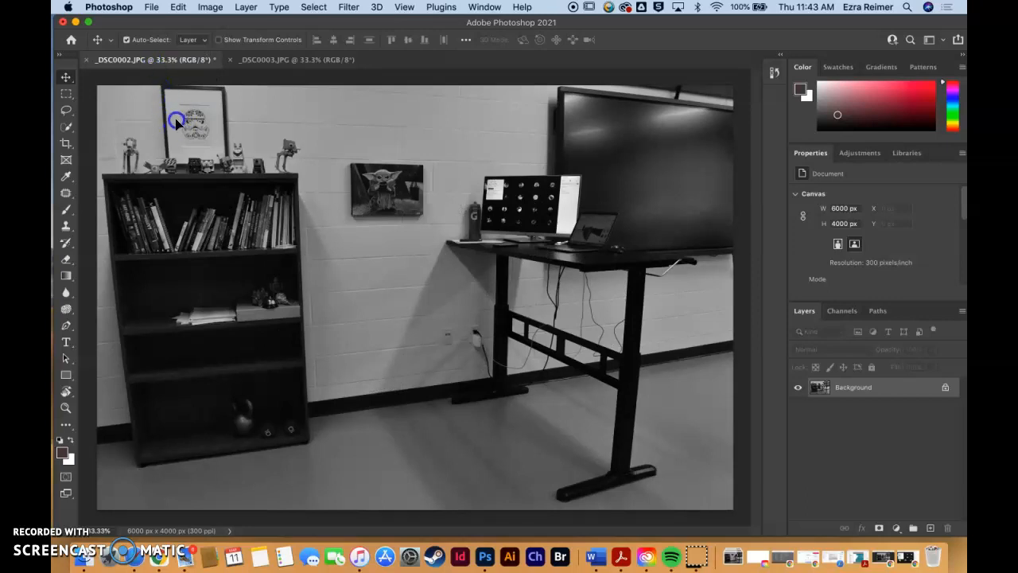
pyautogui.moveTo(199, 145); pyautogui.dragTo(201, 146)
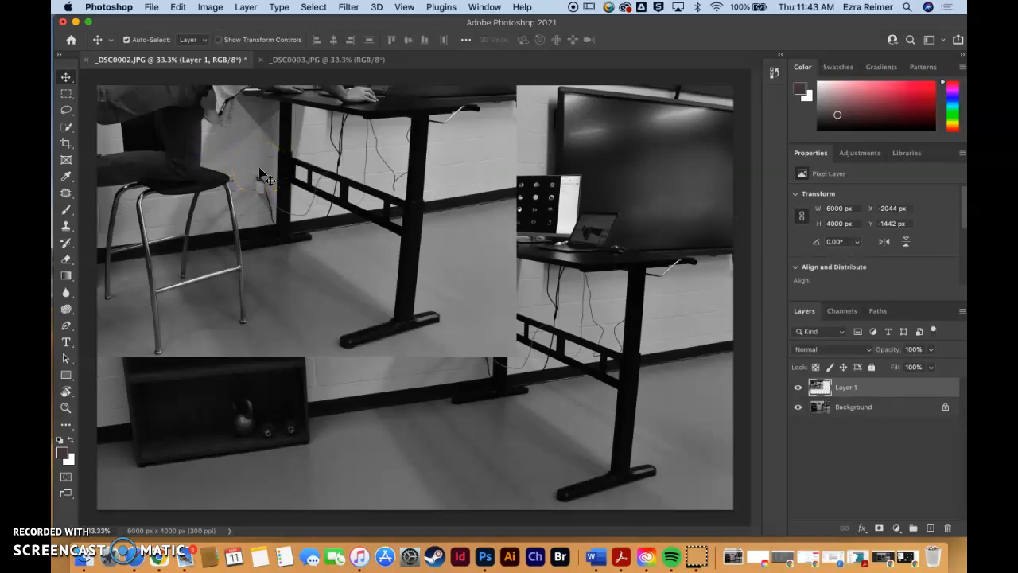
pyautogui.moveTo(514, 295); pyautogui.dragTo(563, 348)
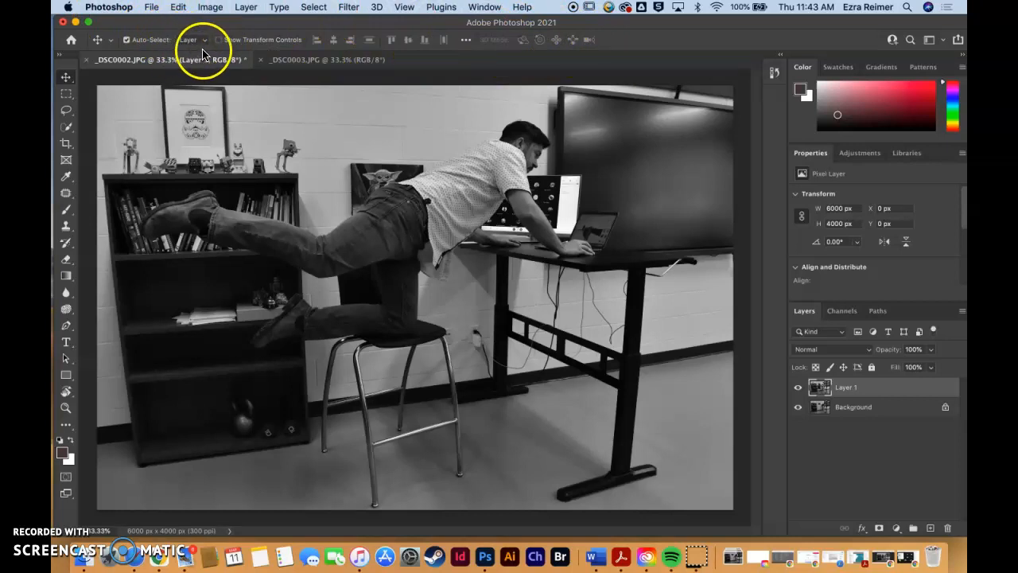
# Turn off Auto-Select for the Move tool.
pyautogui.click(124, 39)
pyautogui.click(126, 40)
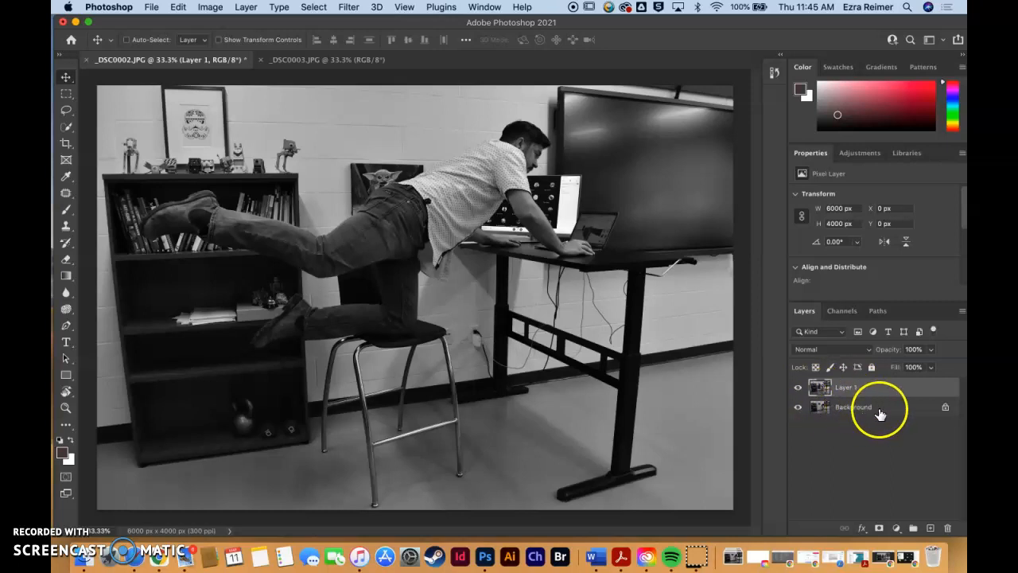
# Rename the imported photo's layer, Layer 1, as hover.
pyautogui.click(851, 408)
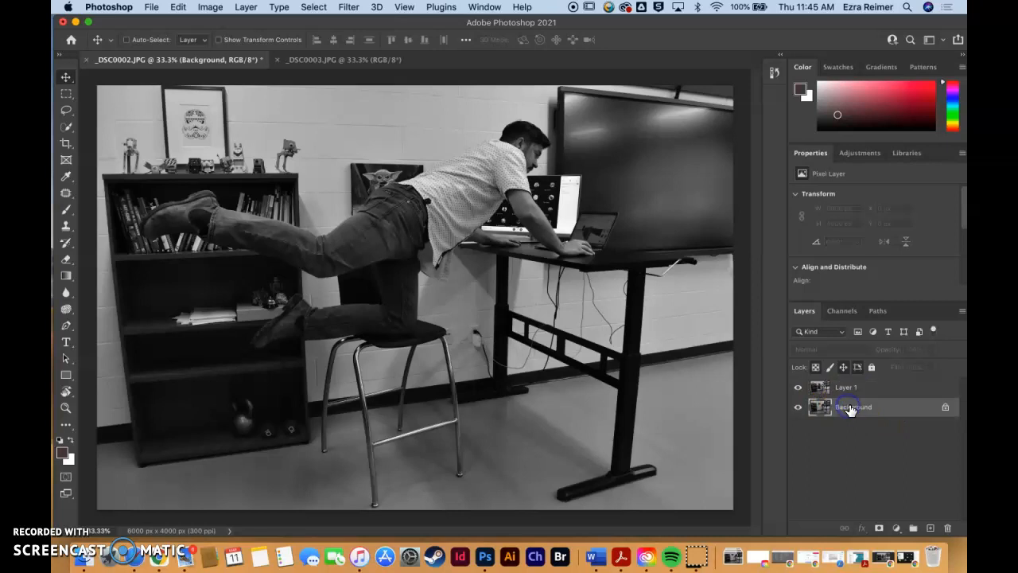
pyautogui.click(847, 390)
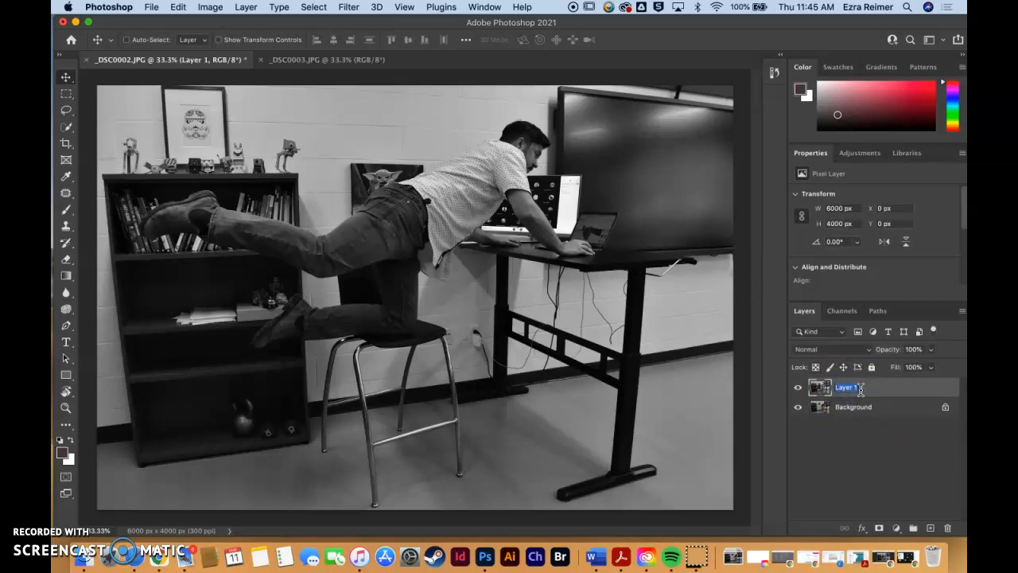
pyautogui.press('Return')
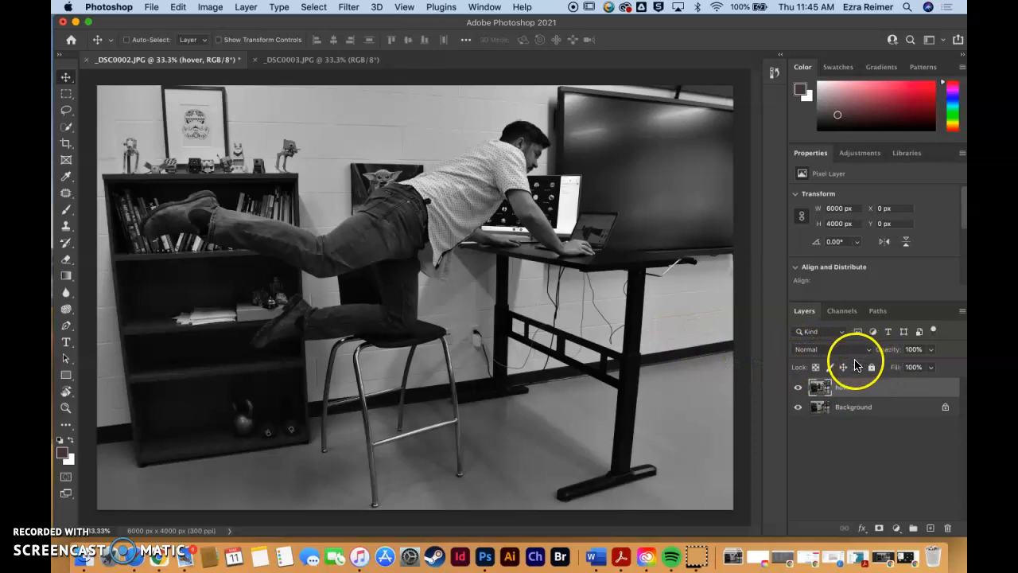
# Add a white layer mask to the hover layer.
pyautogui.click(889, 390)
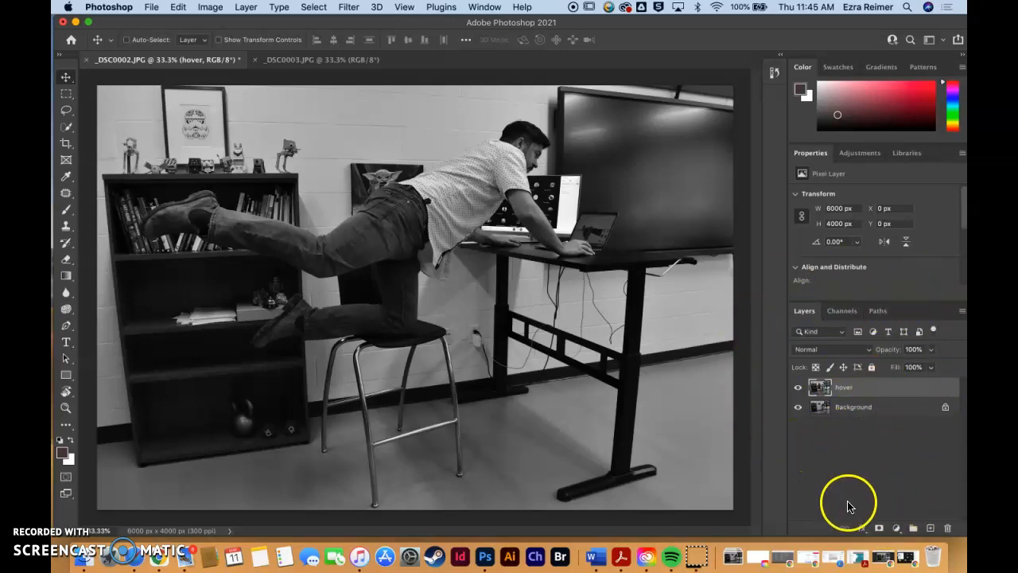
pyautogui.click(880, 529)
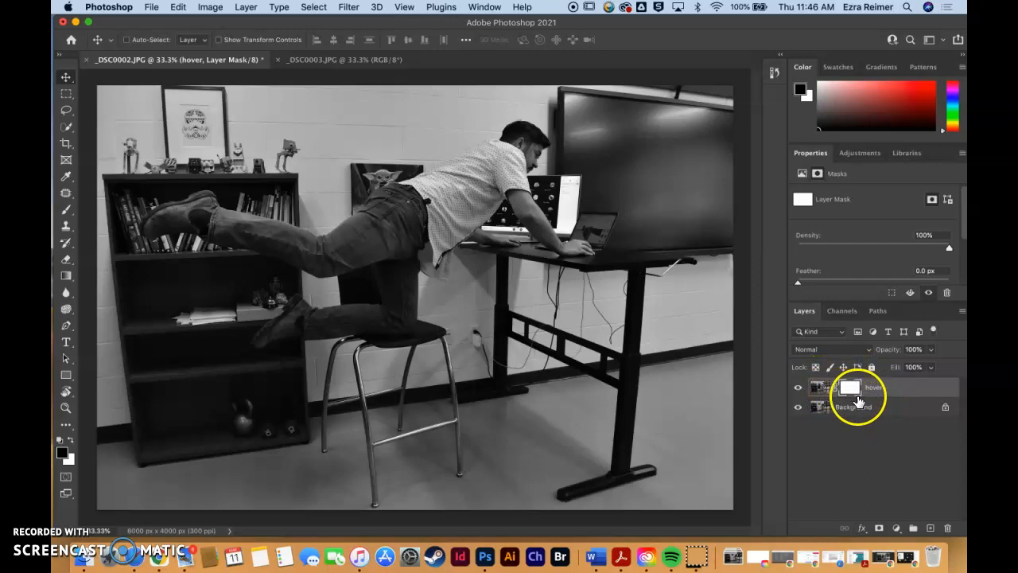
# Alternate between the hover layer's image and its mask to examine which one is active, finishing on the mask.
pyautogui.click(819, 389)
pyautogui.click(848, 388)
pyautogui.click(819, 388)
pyautogui.click(846, 389)
pyautogui.click(820, 388)
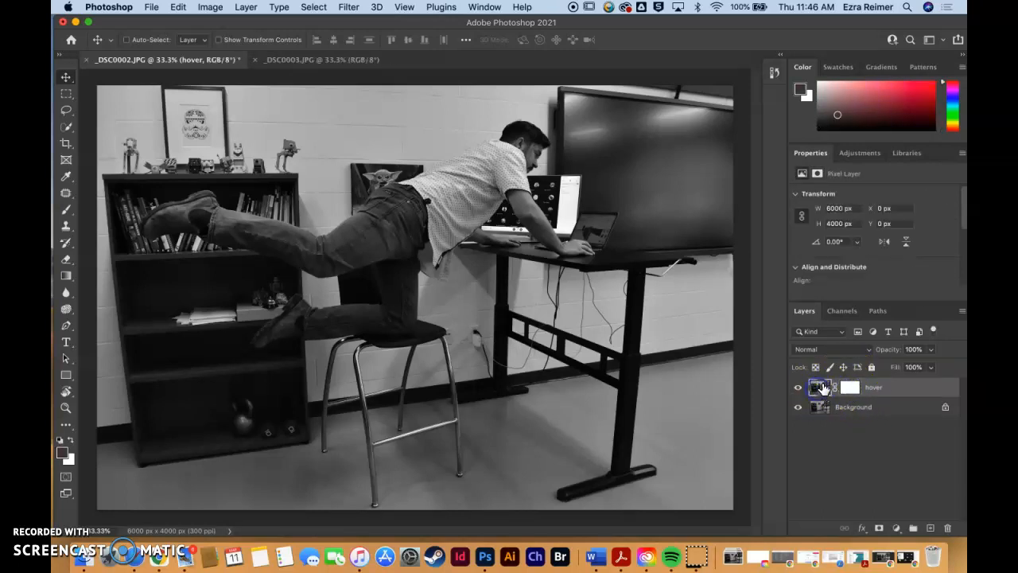
pyautogui.click(848, 390)
pyautogui.click(819, 389)
pyautogui.click(849, 390)
pyautogui.click(820, 388)
pyautogui.click(849, 390)
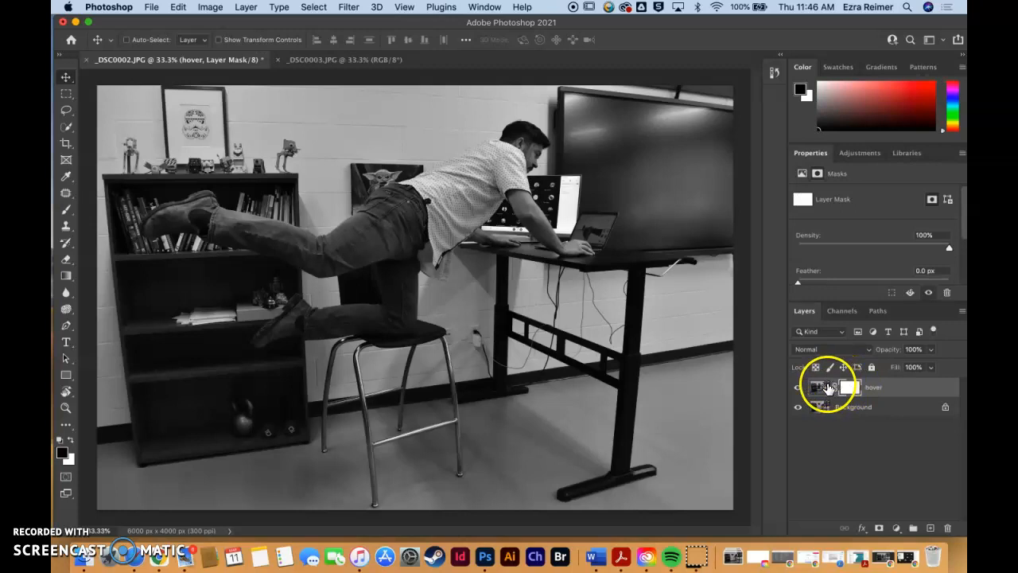
pyautogui.click(820, 388)
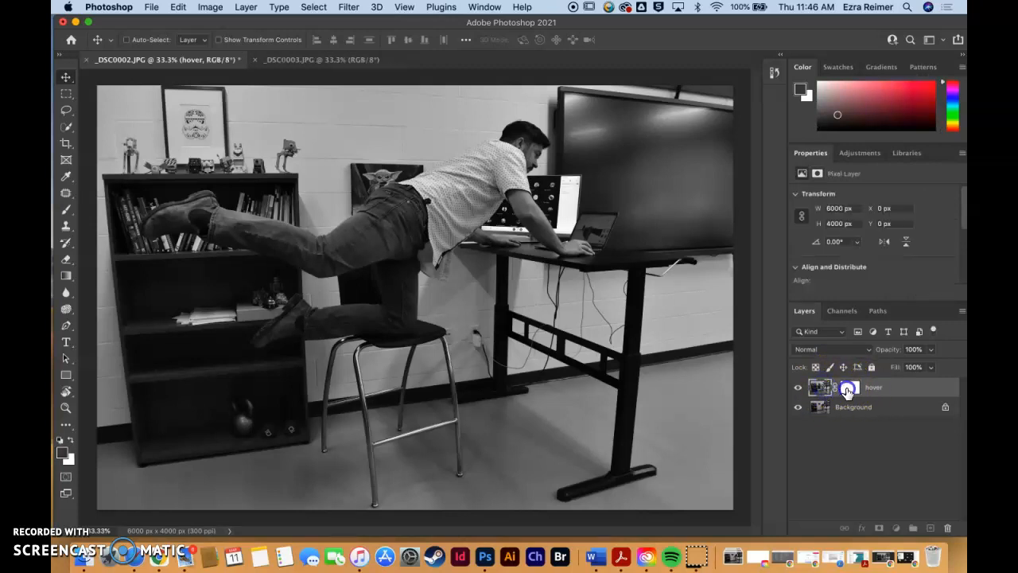
pyautogui.click(848, 390)
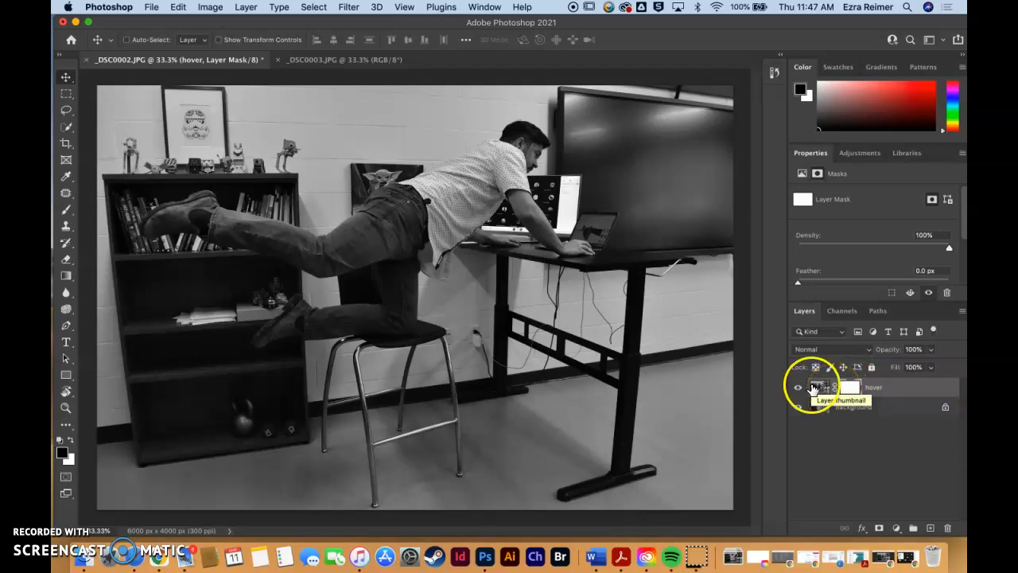
# Invert the hover layer's mask to black, then invert it back to white.
pyautogui.click(851, 388)
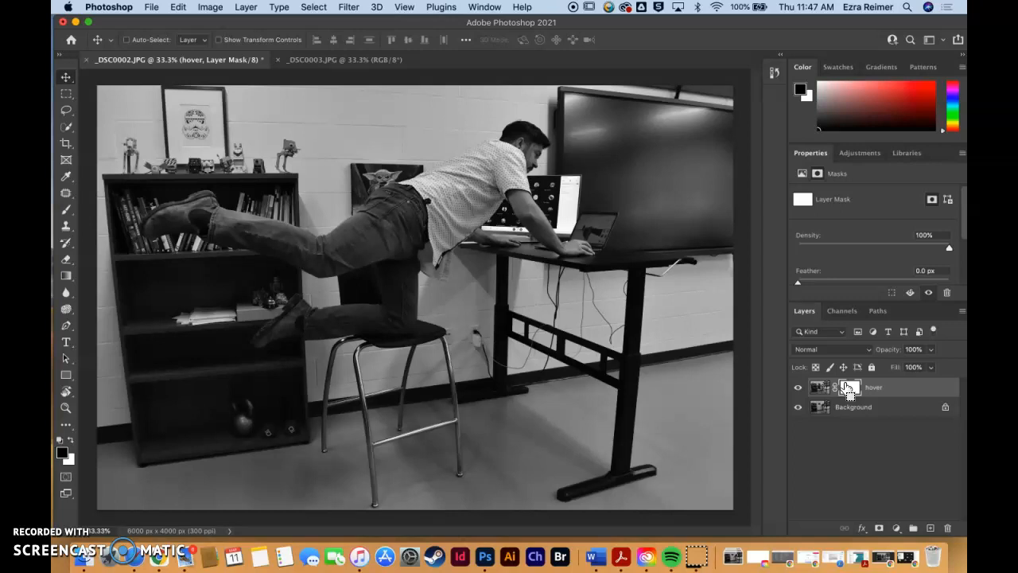
pyautogui.press('super+i')
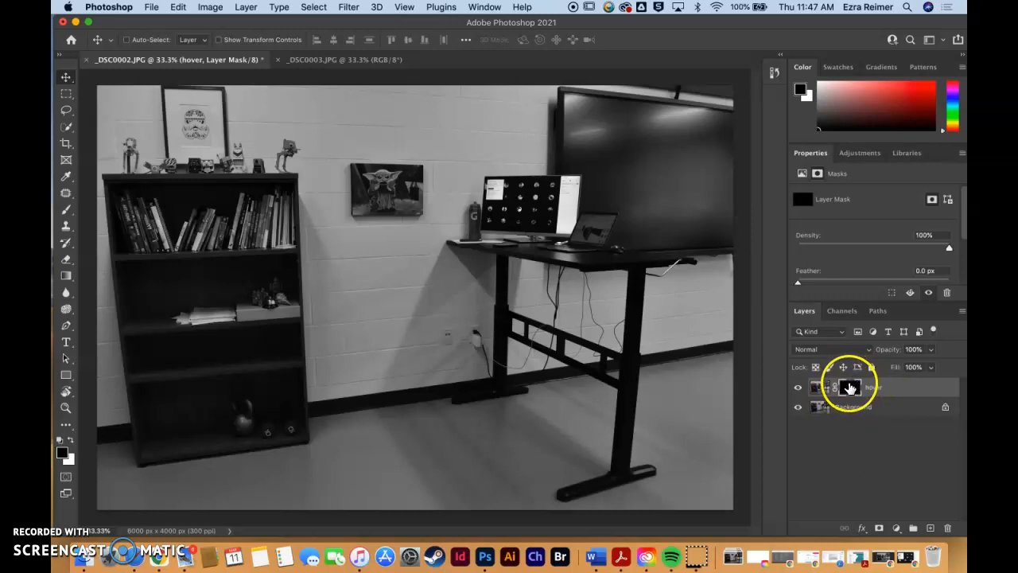
pyautogui.press('super+i')
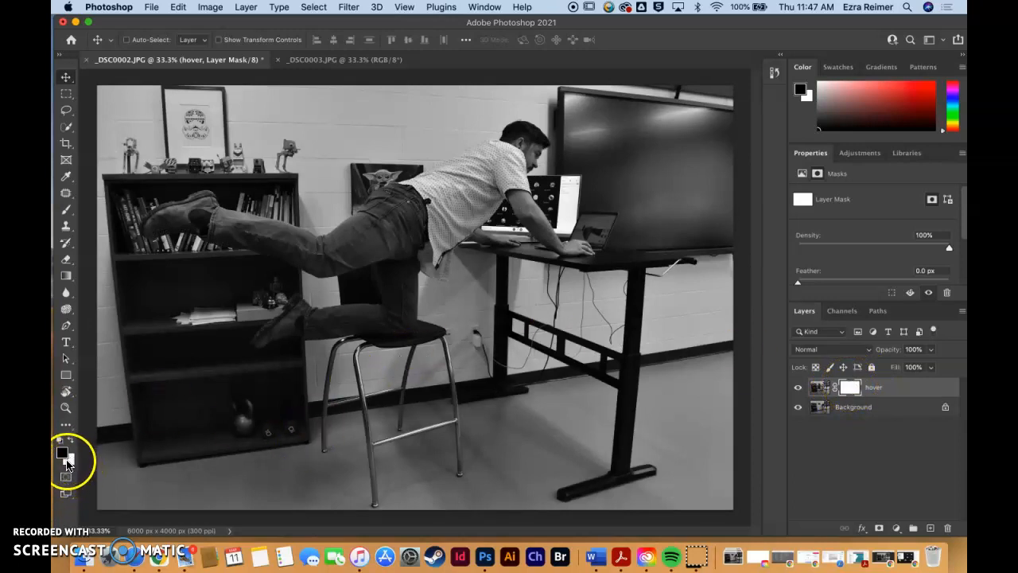
# Activate the Brush tool on the hover layer's mask with black as the paint colour and set the brush size to 700 px.
pyautogui.click(849, 386)
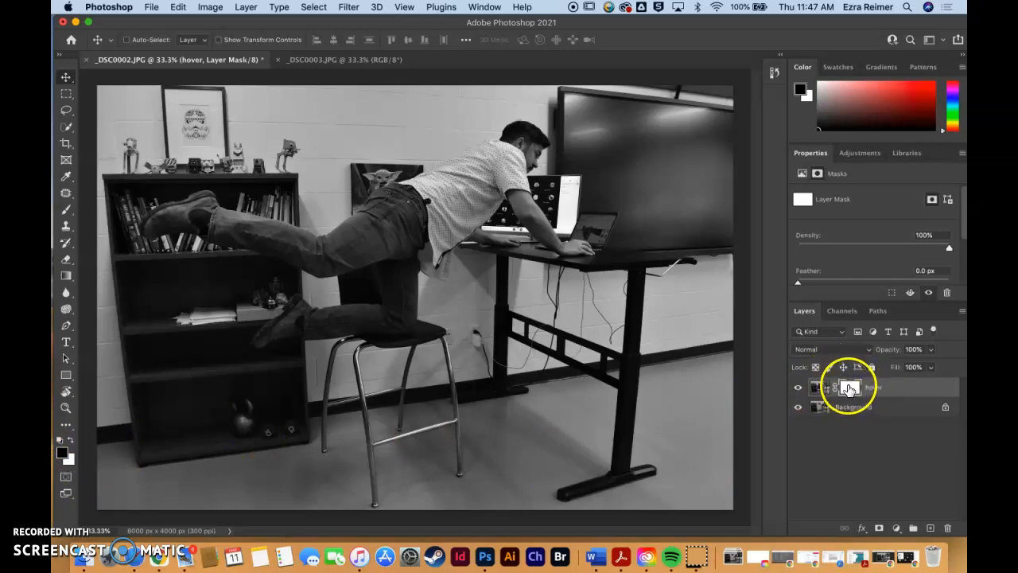
pyautogui.click(66, 211)
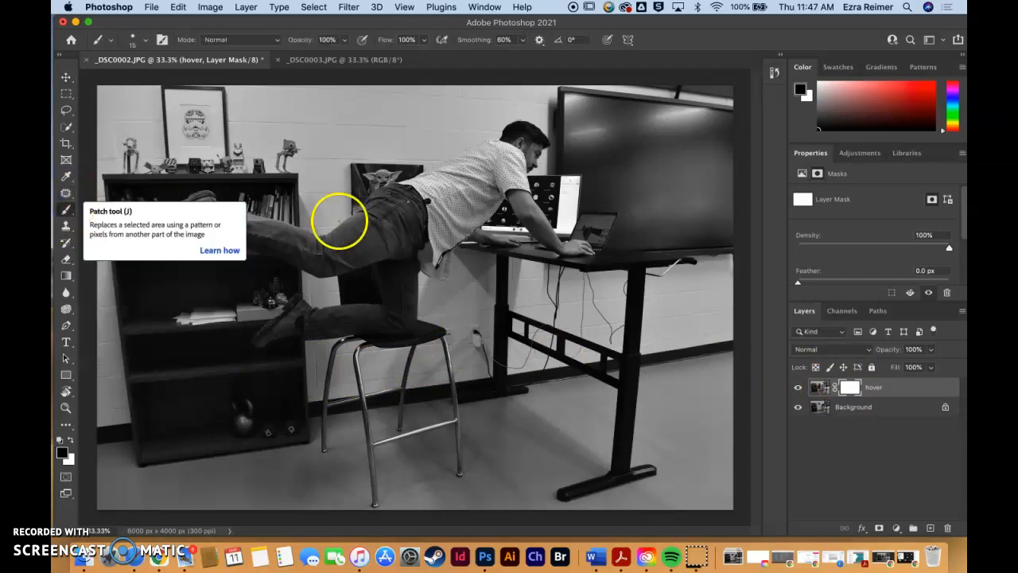
pyautogui.moveTo(427, 274)
pyautogui.mouseDown()
pyautogui.moveTo(411, 289)
pyautogui.moveTo(386, 289)
pyautogui.moveTo(419, 292)
pyautogui.mouseUp()
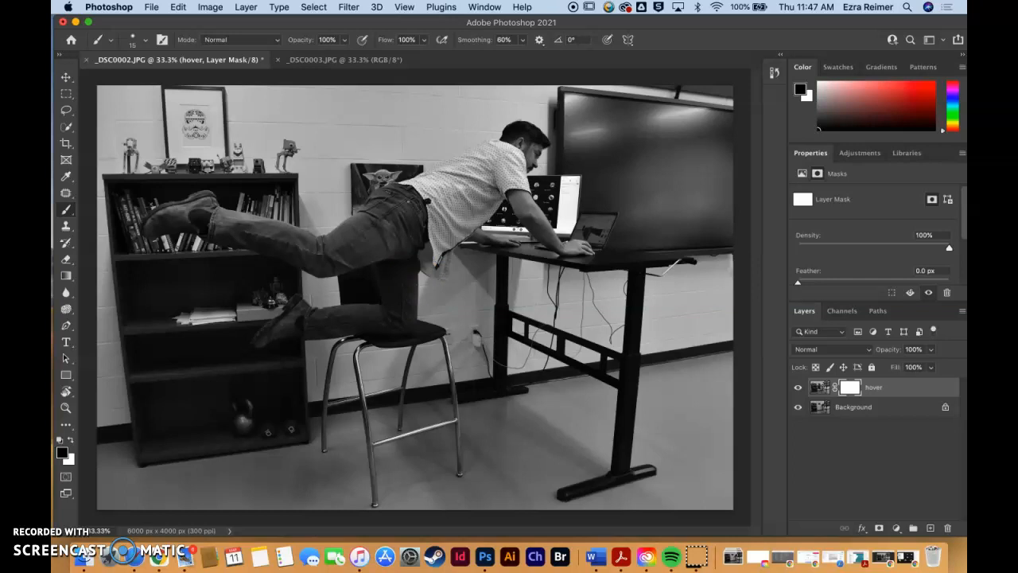
pyautogui.press(']')
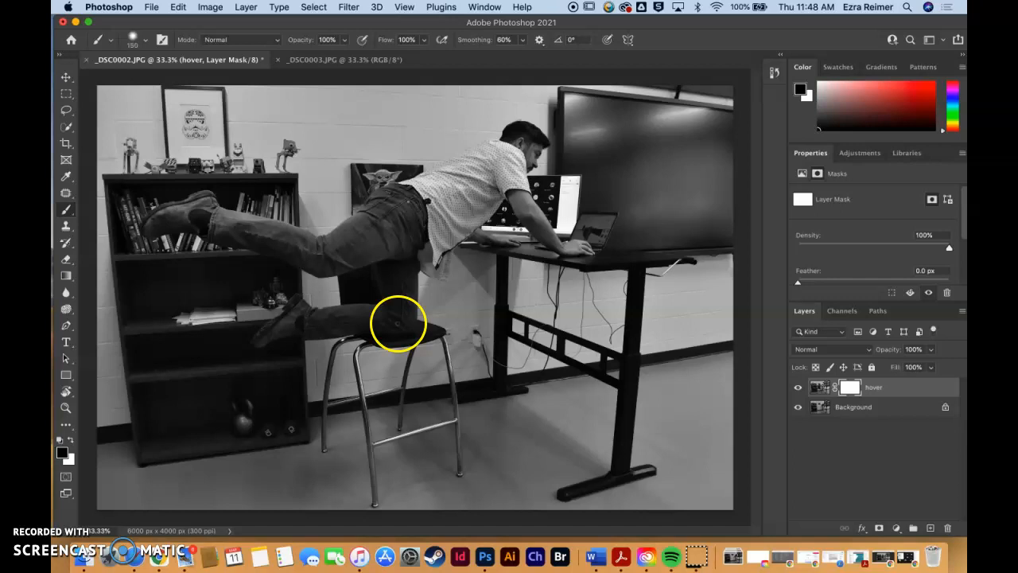
pyautogui.press(']')
pyautogui.press(']')
pyautogui.press(']')
pyautogui.press(']')
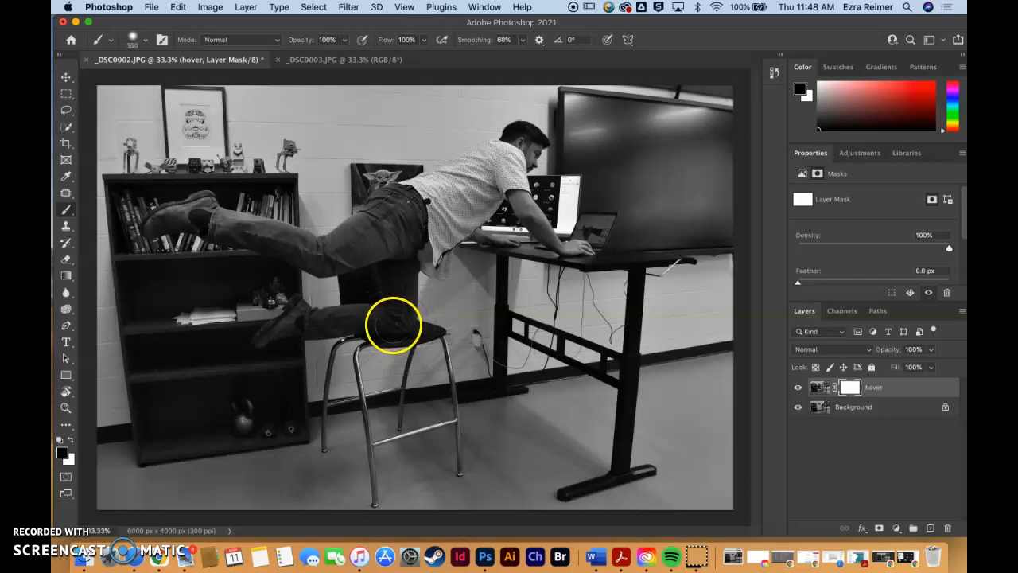
pyautogui.press(']')
pyautogui.press(']')
pyautogui.press(']')
pyautogui.press('[')
pyautogui.press('[')
pyautogui.press('[')
pyautogui.press('[')
pyautogui.press('[')
pyautogui.press('[')
pyautogui.press('[')
pyautogui.press('[')
pyautogui.press('[')
pyautogui.press('[')
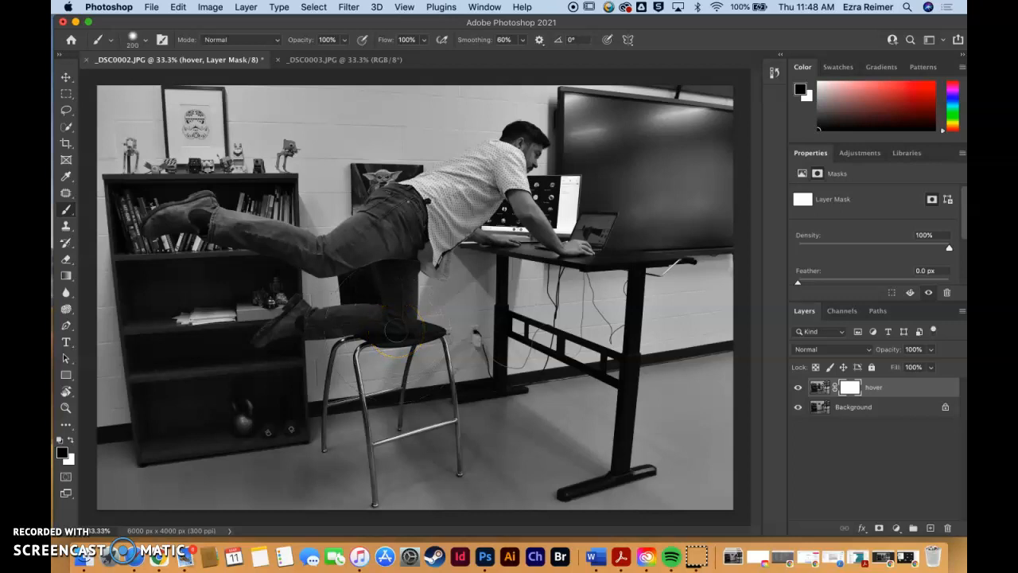
pyautogui.moveTo(397, 319)
pyautogui.mouseDown()
pyautogui.moveTo(446, 409)
pyautogui.moveTo(470, 403)
pyautogui.moveTo(472, 382)
pyautogui.moveTo(480, 405)
pyautogui.moveTo(237, 145)
pyautogui.mouseUp()
# Try a brush hardness of 10%, and finish with the hardness at 100%.
pyautogui.click(144, 39)
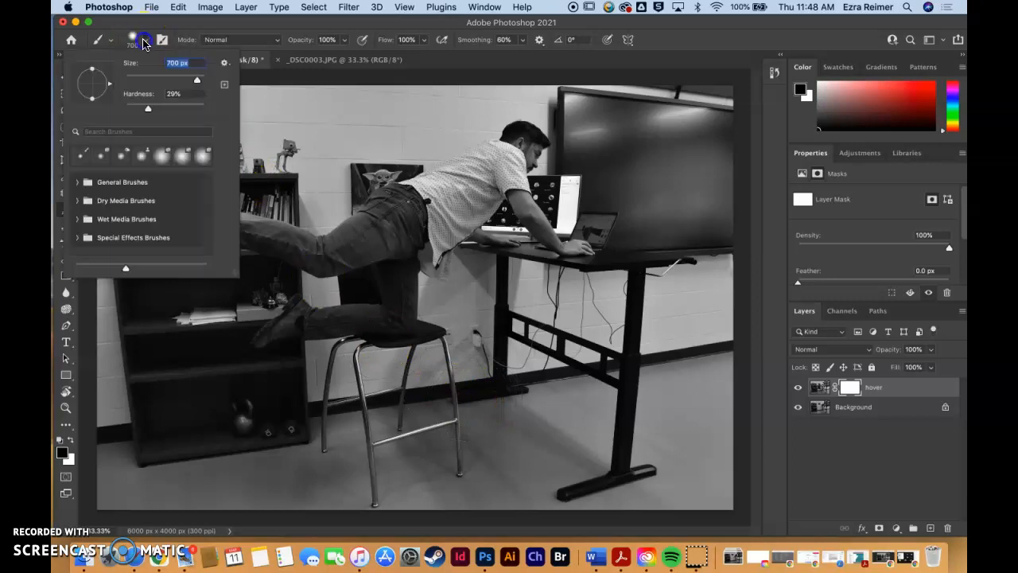
pyautogui.click(146, 41)
pyautogui.click(145, 42)
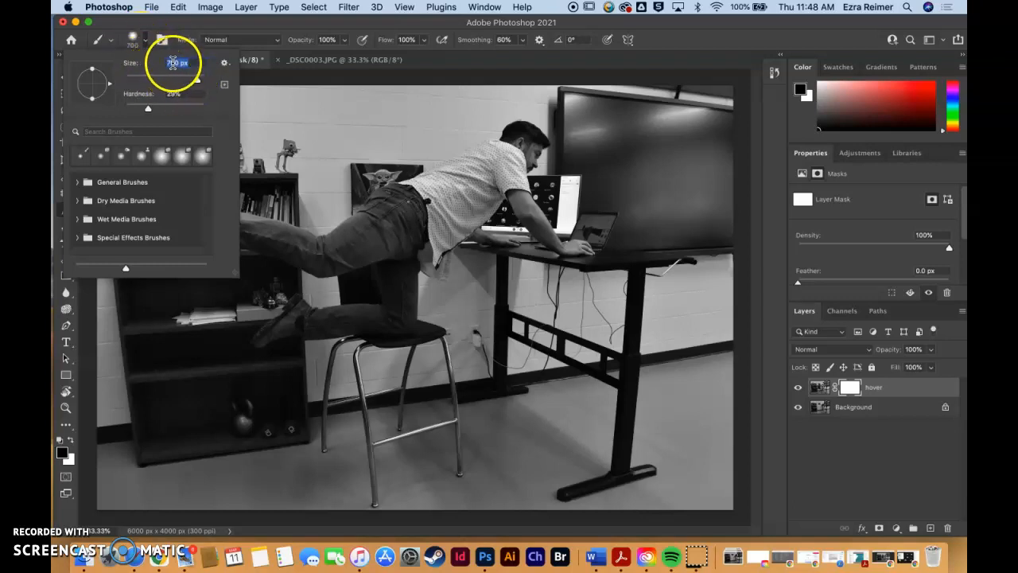
pyautogui.moveTo(148, 109); pyautogui.dragTo(143, 112)
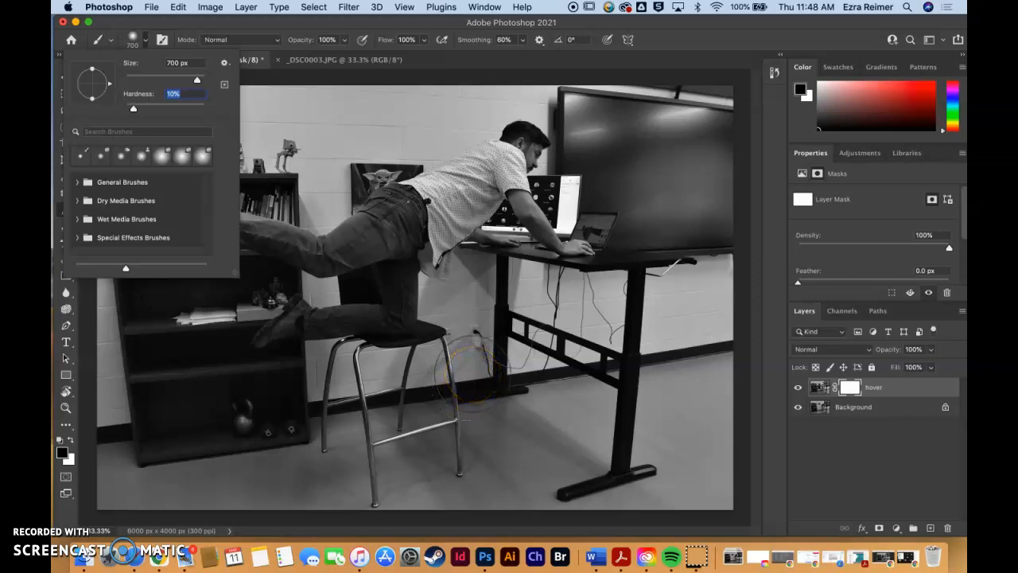
pyautogui.moveTo(134, 108); pyautogui.dragTo(219, 111)
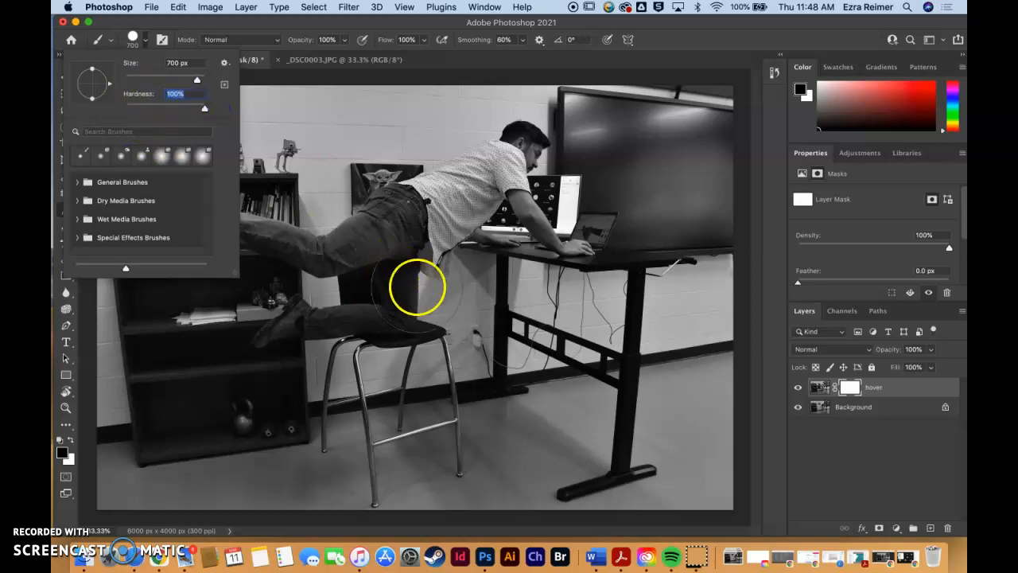
# Paint black on the hover layer's mask over the stool's legs, most of its seat and the surrounding floor to hide them.
pyautogui.click(478, 353)
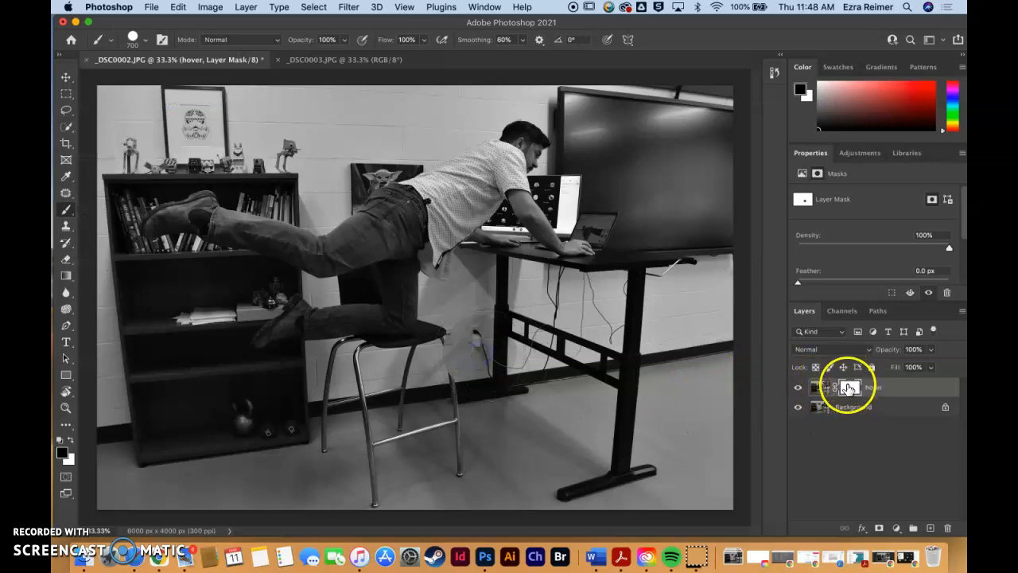
pyautogui.click(485, 348)
pyautogui.moveTo(486, 349)
pyautogui.mouseDown()
pyautogui.moveTo(474, 376)
pyautogui.moveTo(450, 390)
pyautogui.moveTo(381, 399)
pyautogui.moveTo(342, 421)
pyautogui.moveTo(339, 441)
pyautogui.moveTo(355, 467)
pyautogui.moveTo(403, 444)
pyautogui.mouseUp()
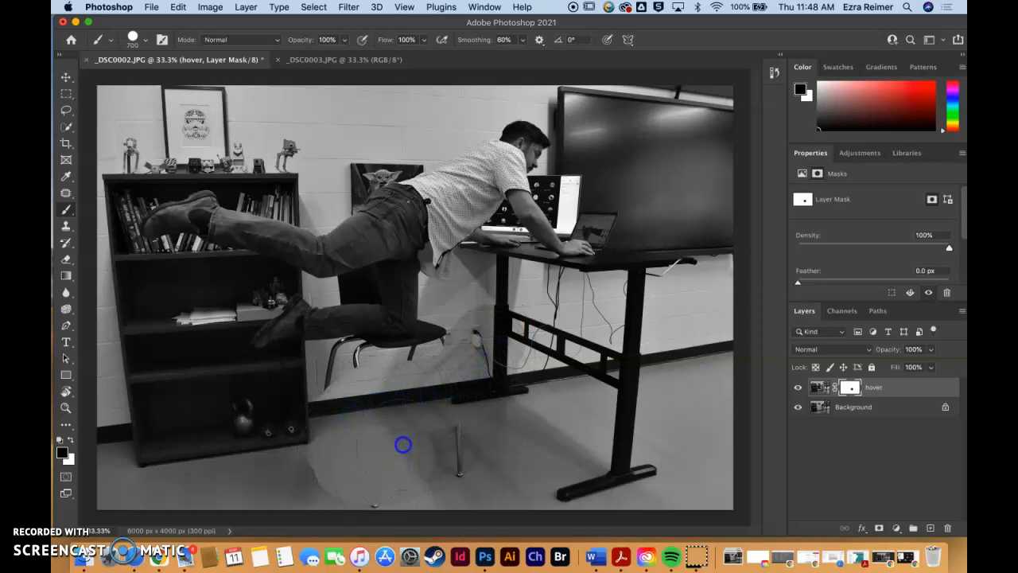
pyautogui.moveTo(404, 490)
pyautogui.mouseDown()
pyautogui.moveTo(472, 489)
pyautogui.moveTo(491, 470)
pyautogui.mouseUp()
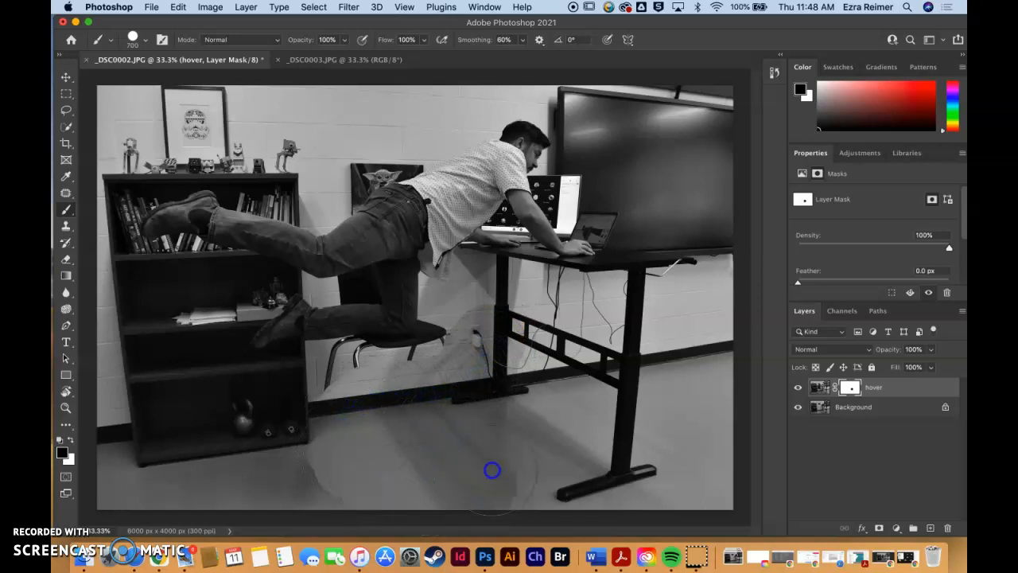
pyautogui.moveTo(494, 390)
pyautogui.mouseDown()
pyautogui.moveTo(531, 407)
pyautogui.moveTo(514, 460)
pyautogui.moveTo(466, 482)
pyautogui.mouseUp()
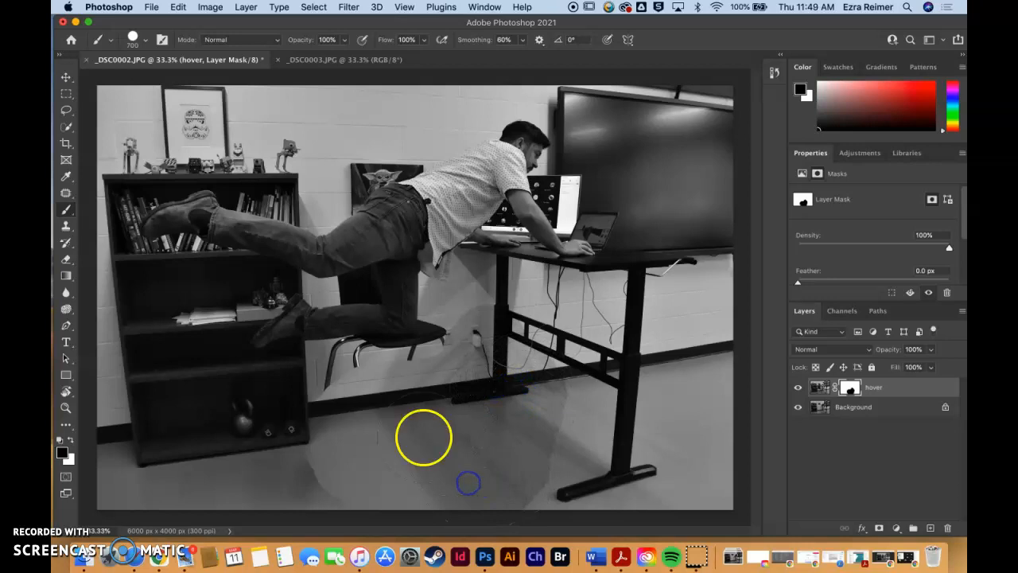
pyautogui.moveTo(364, 383)
pyautogui.mouseDown()
pyautogui.moveTo(330, 389)
pyautogui.moveTo(438, 377)
pyautogui.moveTo(457, 340)
pyautogui.moveTo(469, 358)
pyautogui.moveTo(435, 382)
pyautogui.moveTo(291, 434)
pyautogui.moveTo(333, 447)
pyautogui.moveTo(351, 475)
pyautogui.moveTo(389, 484)
pyautogui.mouseUp()
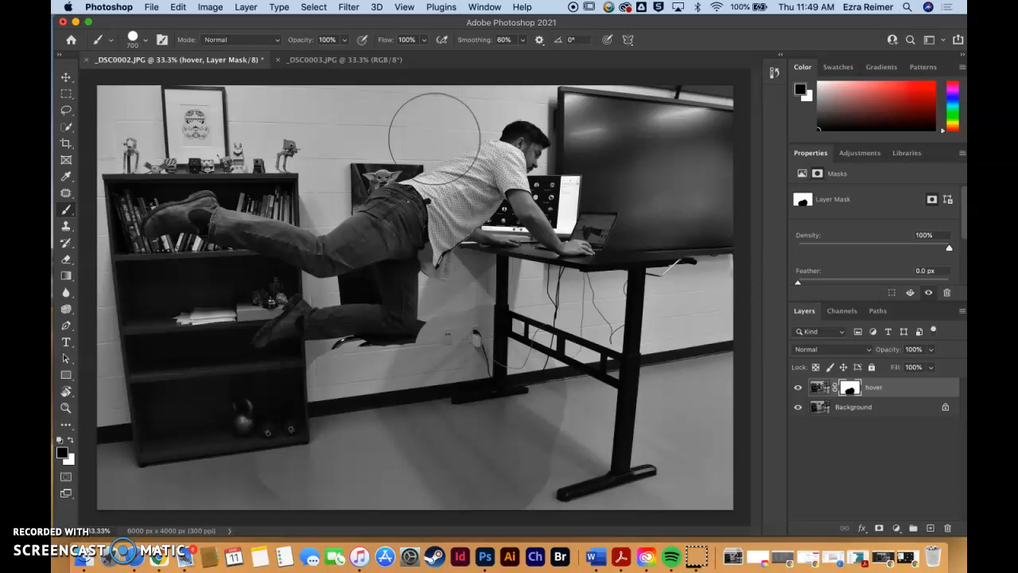
# Set the brush hardness to 14% and paint black on the mask along the visible floor edge beside the desk legs.
pyautogui.moveTo(434, 138)
pyautogui.mouseDown()
pyautogui.moveTo(421, 125)
pyautogui.moveTo(473, 371)
pyautogui.moveTo(520, 380)
pyautogui.moveTo(533, 453)
pyautogui.moveTo(593, 398)
pyautogui.moveTo(553, 440)
pyautogui.moveTo(536, 423)
pyautogui.moveTo(557, 409)
pyautogui.moveTo(547, 427)
pyautogui.mouseUp()
pyautogui.click(140, 39)
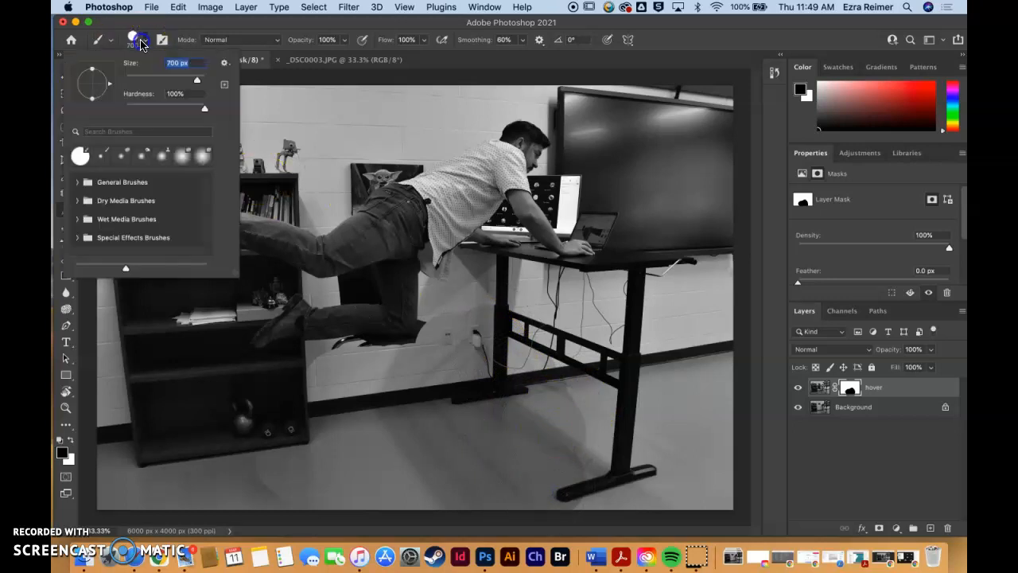
pyautogui.click(142, 102)
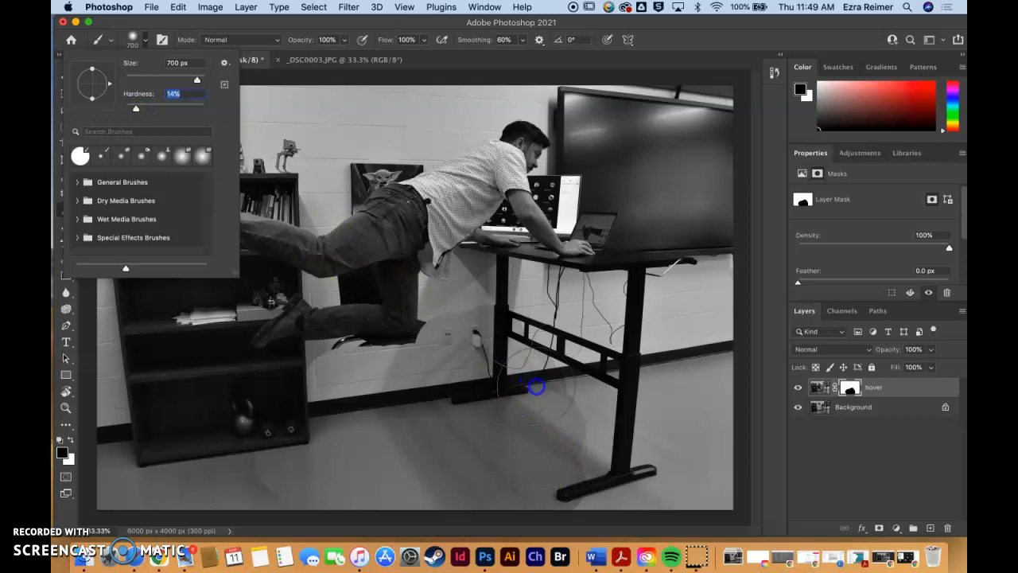
pyautogui.click(548, 458)
pyautogui.moveTo(557, 391)
pyautogui.mouseDown()
pyautogui.moveTo(582, 437)
pyautogui.moveTo(572, 428)
pyautogui.moveTo(576, 493)
pyautogui.moveTo(585, 471)
pyautogui.moveTo(577, 477)
pyautogui.moveTo(575, 429)
pyautogui.moveTo(585, 416)
pyautogui.moveTo(573, 419)
pyautogui.moveTo(600, 418)
pyautogui.mouseUp()
# Blend the mask's remaining hard edges across the floor from the desk to the bookcase with a larger soft black brush.
pyautogui.press(']')
pyautogui.press(']')
pyautogui.press(']')
pyautogui.press(']')
pyautogui.press(']')
pyautogui.press(']')
pyautogui.press(']')
pyautogui.moveTo(554, 373)
pyautogui.mouseDown()
pyautogui.moveTo(574, 404)
pyautogui.moveTo(557, 432)
pyautogui.moveTo(593, 448)
pyautogui.moveTo(636, 446)
pyautogui.moveTo(502, 359)
pyautogui.moveTo(348, 445)
pyautogui.moveTo(295, 439)
pyautogui.moveTo(295, 466)
pyautogui.moveTo(291, 416)
pyautogui.moveTo(318, 422)
pyautogui.mouseUp()
pyautogui.press('[')
pyautogui.press('[')
pyautogui.press('[')
pyautogui.press('[')
pyautogui.press('[')
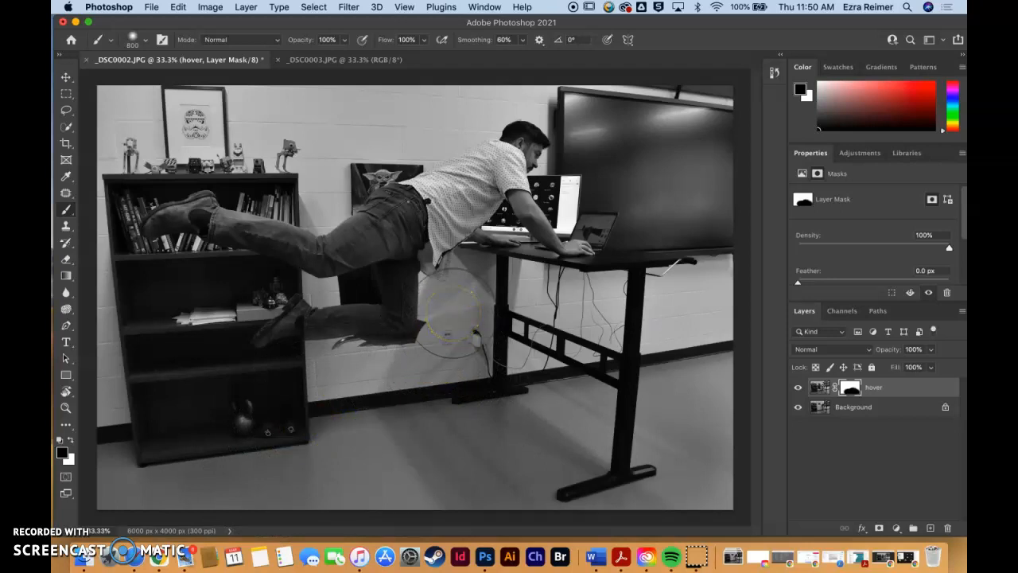
# Examine the leftover stool fragments and the mask edges around the man's knee, the wall outlet and the bookcase up close.
pyautogui.scroll(3, 457, 315)
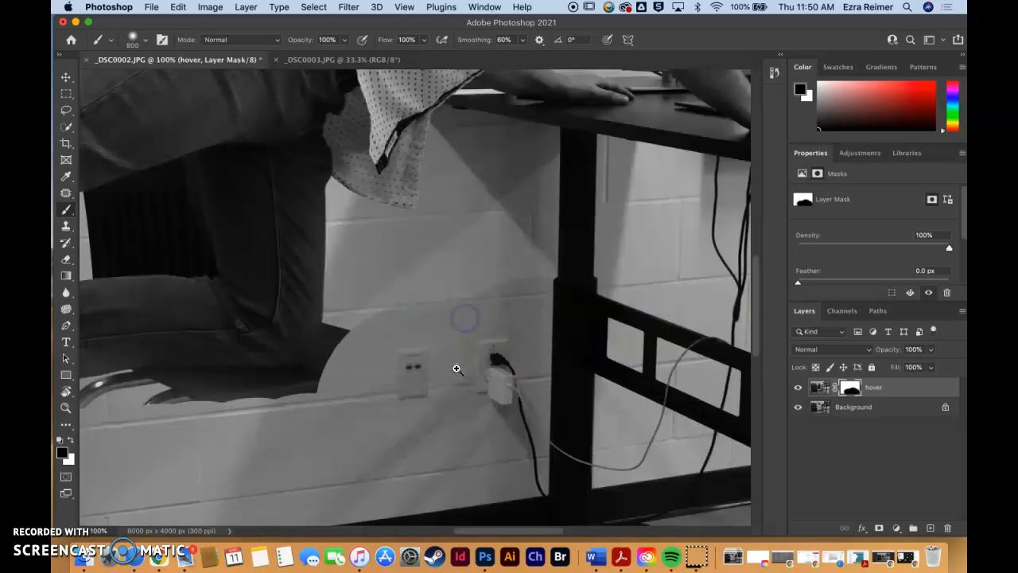
pyautogui.moveTo(478, 335)
pyautogui.mouseDown()
pyautogui.moveTo(497, 361)
pyautogui.moveTo(488, 381)
pyautogui.moveTo(455, 377)
pyautogui.moveTo(457, 362)
pyautogui.moveTo(546, 367)
pyautogui.moveTo(578, 341)
pyautogui.moveTo(580, 358)
pyautogui.moveTo(507, 363)
pyautogui.mouseUp()
pyautogui.moveTo(310, 386)
pyautogui.mouseDown()
pyautogui.moveTo(434, 332)
pyautogui.moveTo(597, 304)
pyautogui.mouseUp()
pyautogui.moveTo(358, 394); pyautogui.dragTo(364, 404)
pyautogui.click(348, 430)
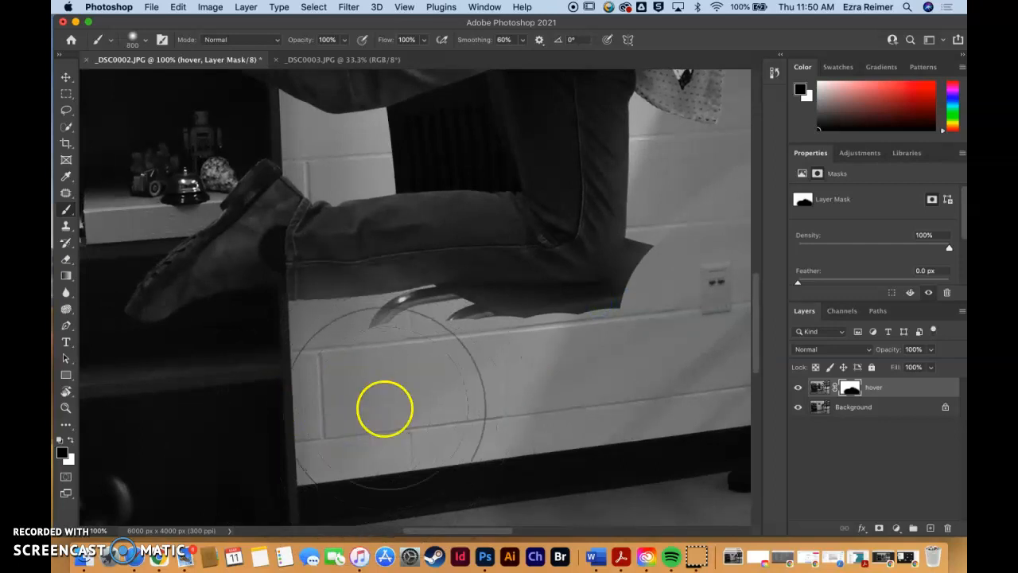
pyautogui.click(346, 394)
pyautogui.keyDown('alt'); pyautogui.click(438, 244); pyautogui.keyUp('alt')
pyautogui.keyDown('alt'); pyautogui.click(440, 243); pyautogui.keyUp('alt')
pyautogui.keyDown('alt'); pyautogui.click(441, 243); pyautogui.keyUp('alt')
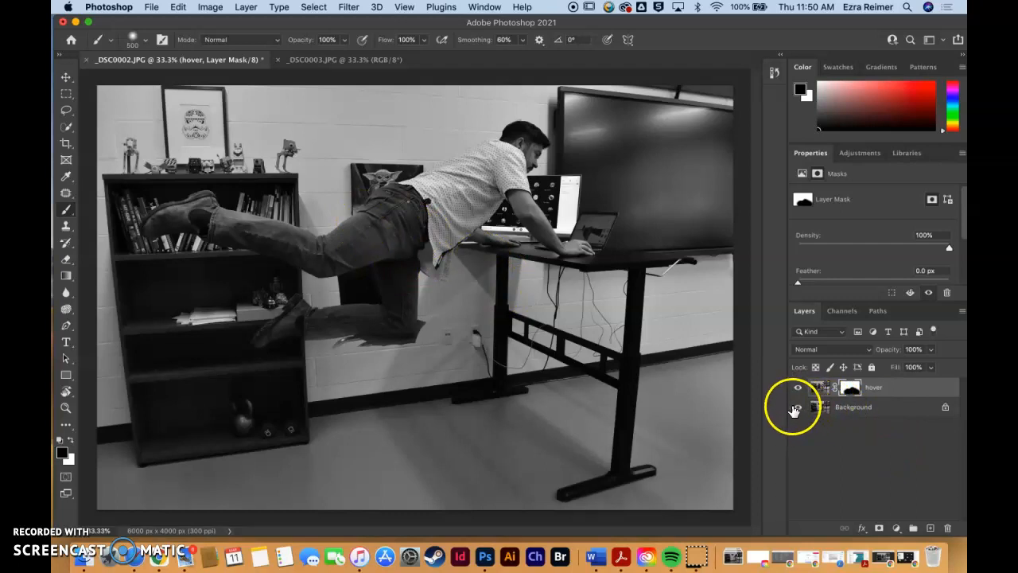
# Hide the Background layer and paint white on the hover layer's mask to bring back the desk legs and the floor around them.
pyautogui.click(797, 407)
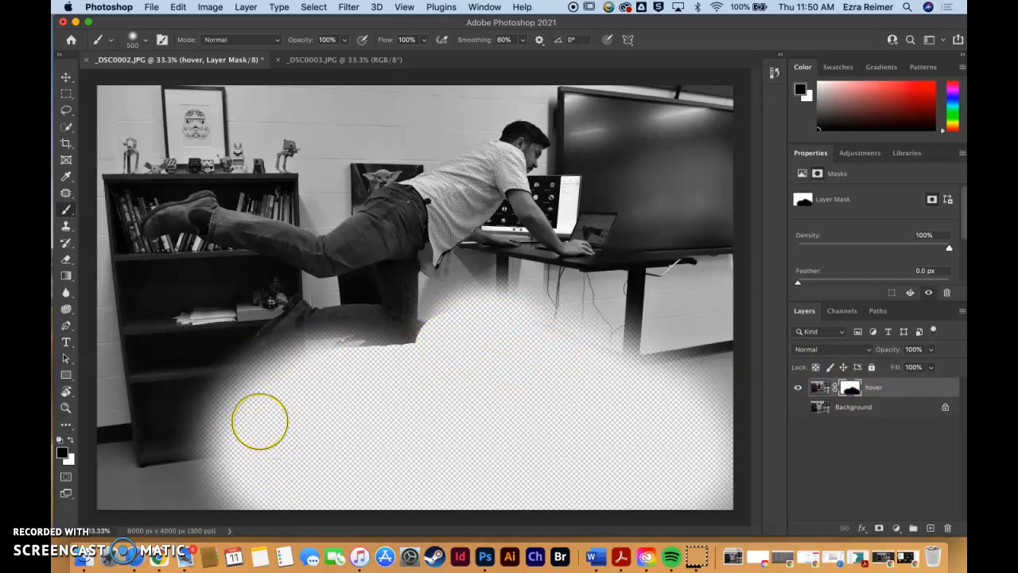
pyautogui.click(70, 440)
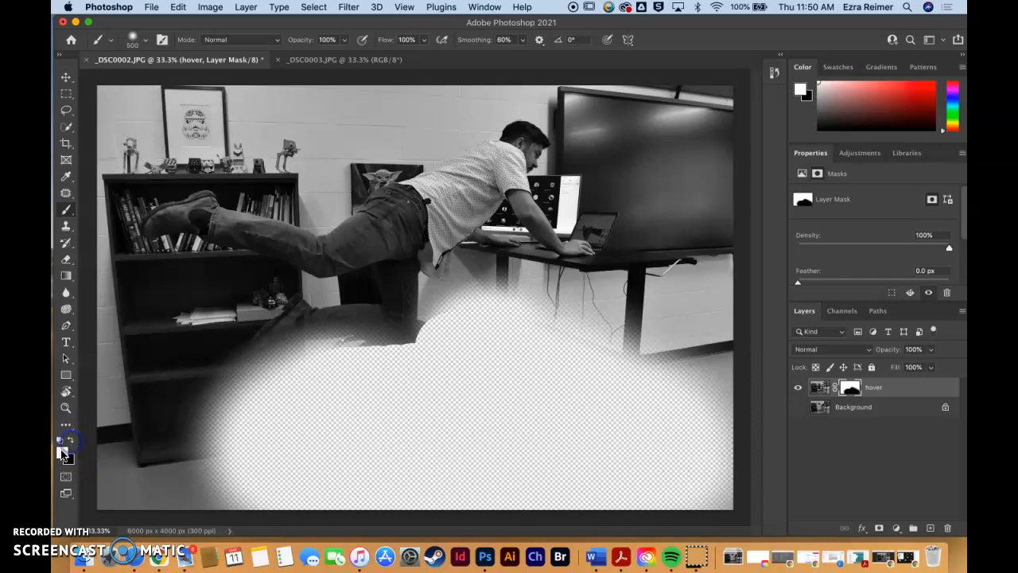
pyautogui.click(62, 455)
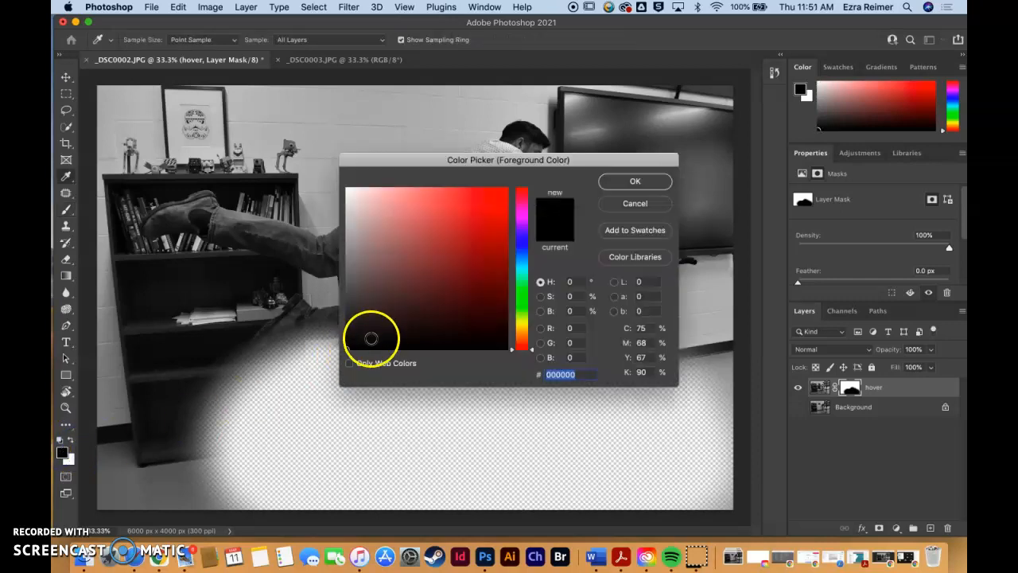
pyautogui.moveTo(370, 337); pyautogui.dragTo(312, 169)
pyautogui.click(641, 182)
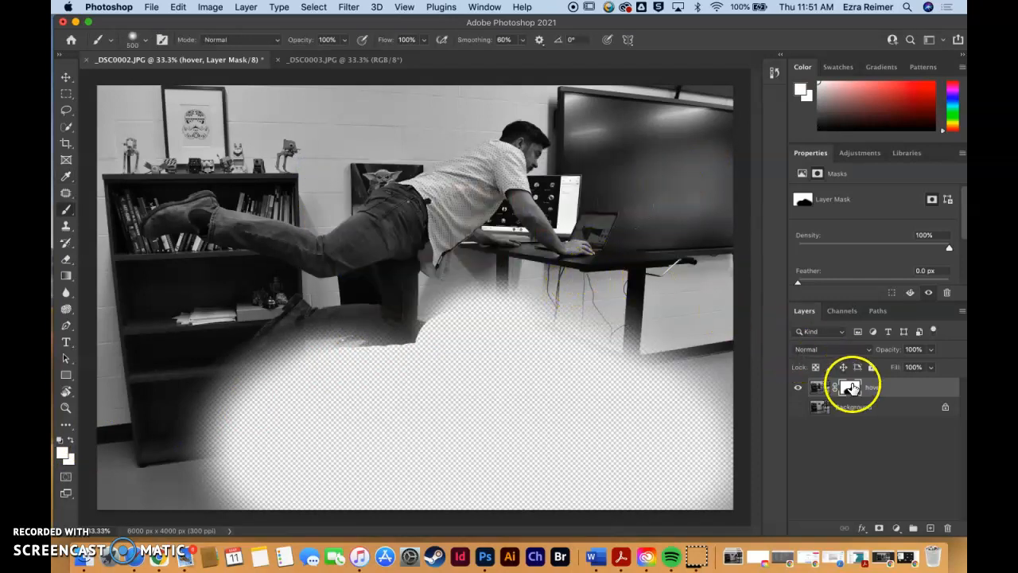
pyautogui.moveTo(556, 368)
pyautogui.mouseDown()
pyautogui.moveTo(545, 381)
pyautogui.moveTo(580, 408)
pyautogui.moveTo(647, 400)
pyautogui.moveTo(635, 356)
pyautogui.moveTo(584, 427)
pyautogui.moveTo(575, 505)
pyautogui.moveTo(720, 489)
pyautogui.moveTo(720, 421)
pyautogui.moveTo(747, 380)
pyautogui.moveTo(665, 376)
pyautogui.mouseUp()
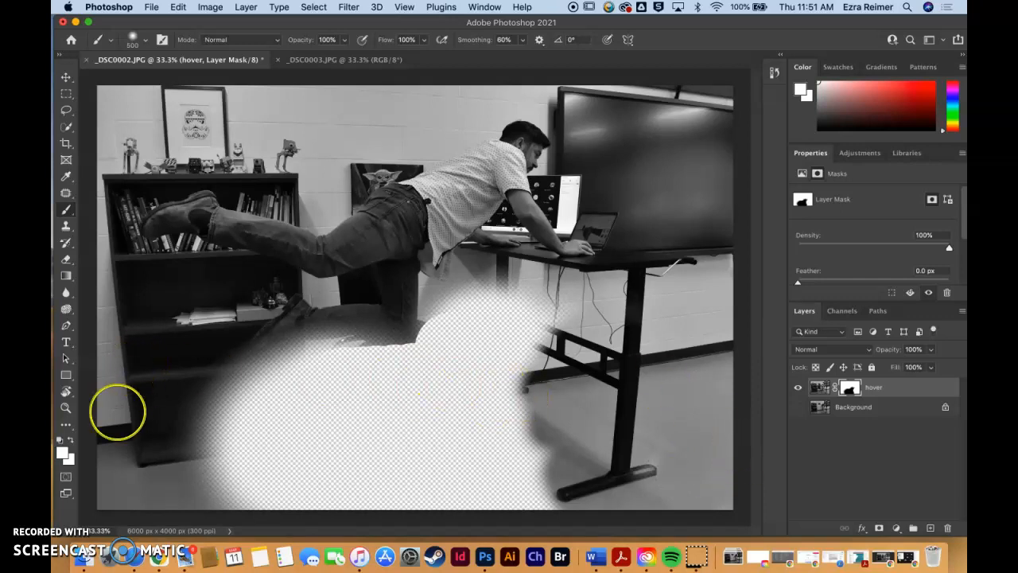
# Repaint the desk-leg area of the hover layer's mask in black with a 1000 px brush, and show the Background layer again.
pyautogui.click(63, 453)
pyautogui.click(325, 355)
pyautogui.click(641, 182)
pyautogui.press(']')
pyautogui.press(']')
pyautogui.press(']')
pyautogui.press(']')
pyautogui.press(']')
pyautogui.moveTo(543, 415)
pyautogui.mouseDown()
pyautogui.moveTo(529, 384)
pyautogui.moveTo(563, 499)
pyautogui.moveTo(544, 425)
pyautogui.moveTo(573, 383)
pyautogui.mouseUp()
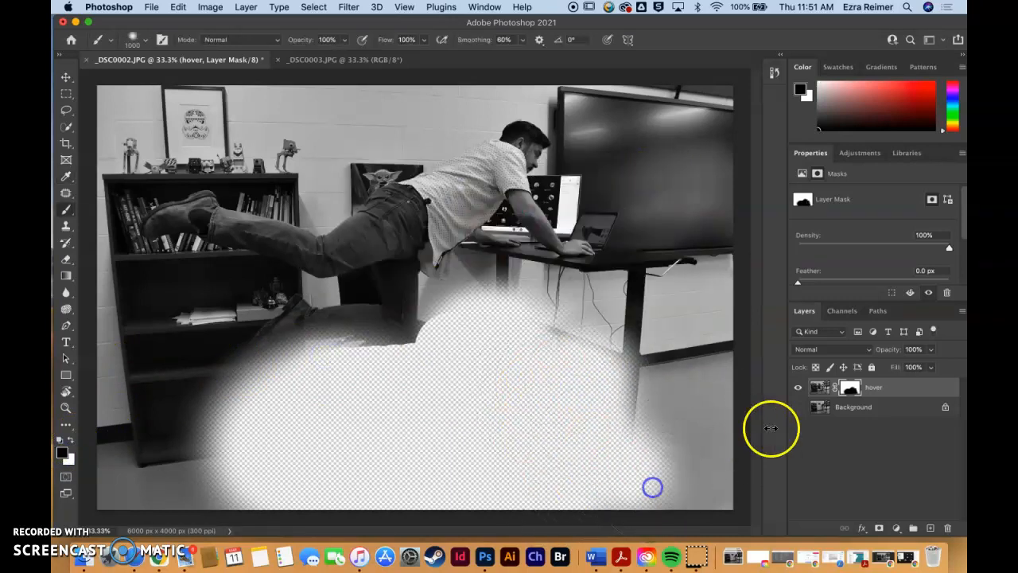
pyautogui.click(797, 407)
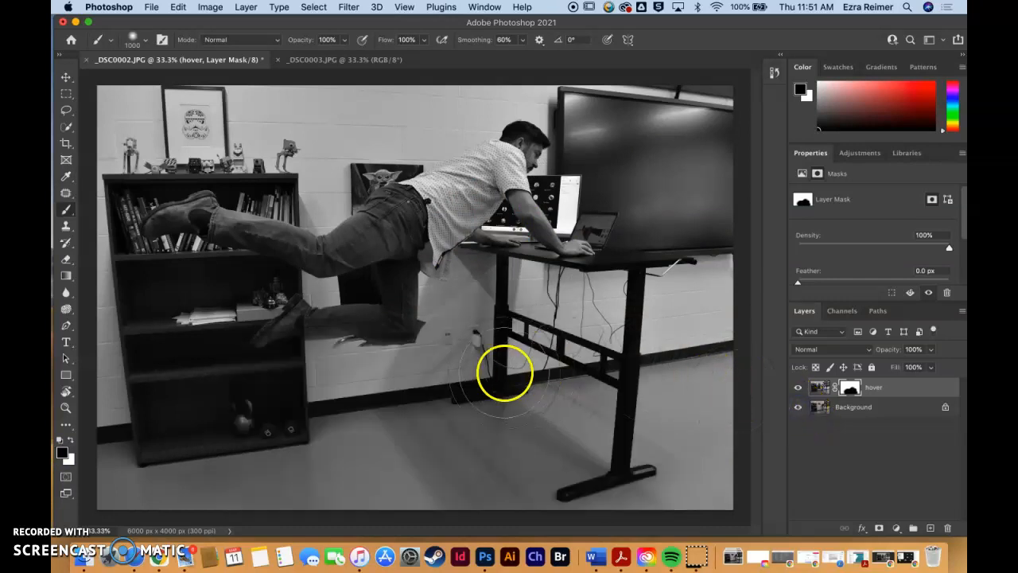
# Set the brush to 60 px with 80% hardness for detailed masking of the stool remnant beside the man's knee.
pyautogui.click(415, 332)
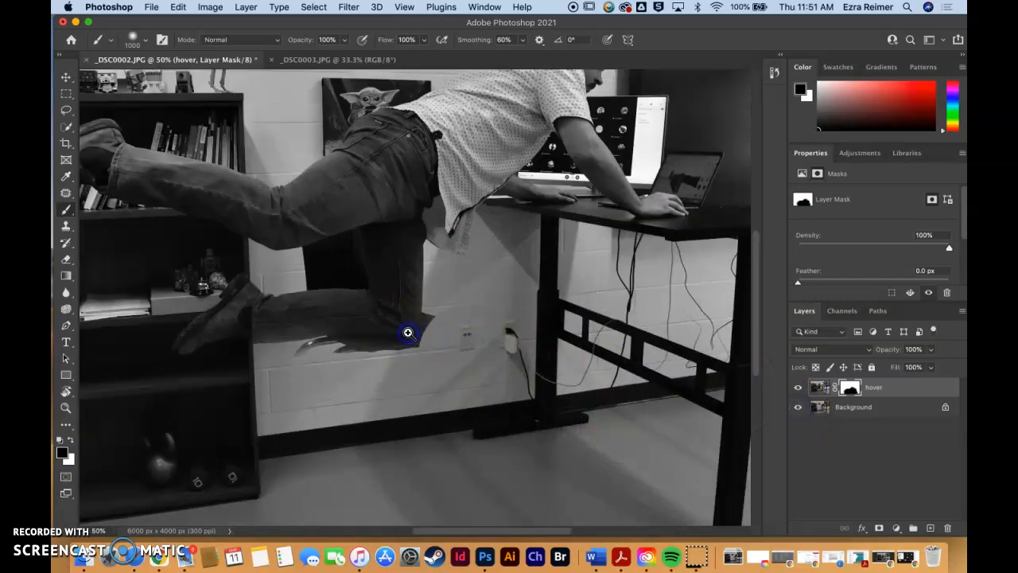
pyautogui.click(404, 334)
pyautogui.click(376, 346)
pyautogui.click(370, 348)
pyautogui.click(380, 349)
pyautogui.moveTo(591, 226); pyautogui.dragTo(491, 305)
pyautogui.click(549, 270)
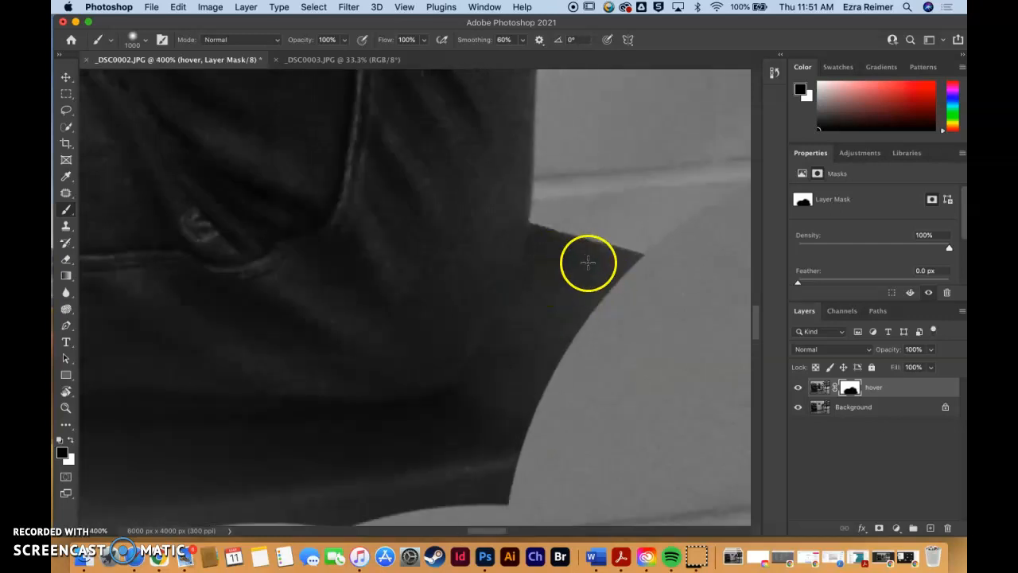
pyautogui.press('[')
pyautogui.press('[')
pyautogui.press('[')
pyautogui.press('[')
pyautogui.press('[')
pyautogui.press('[')
pyautogui.press('[')
pyautogui.press('[')
pyautogui.press('[')
pyautogui.press('[')
pyautogui.press('[')
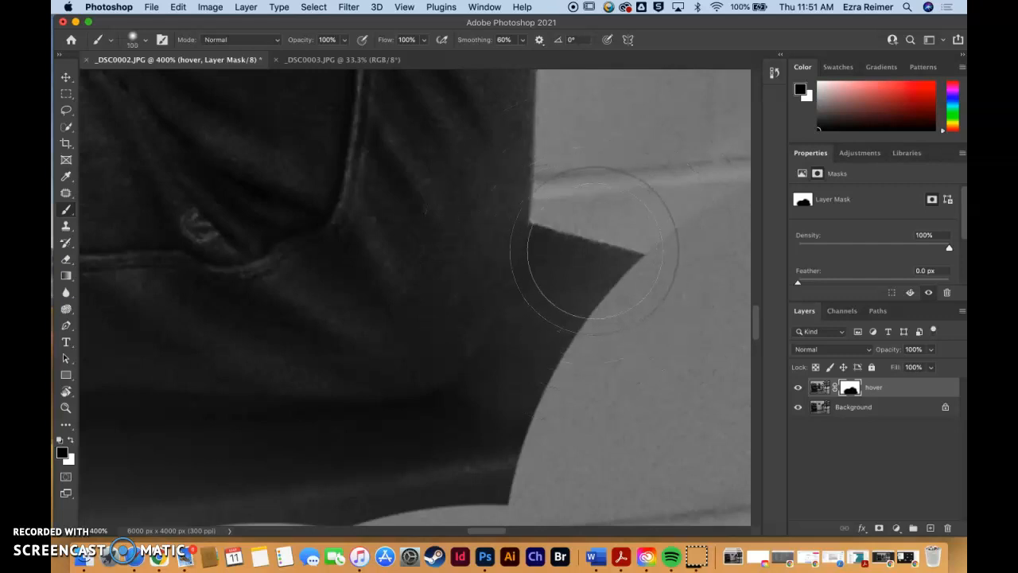
pyautogui.click(133, 44)
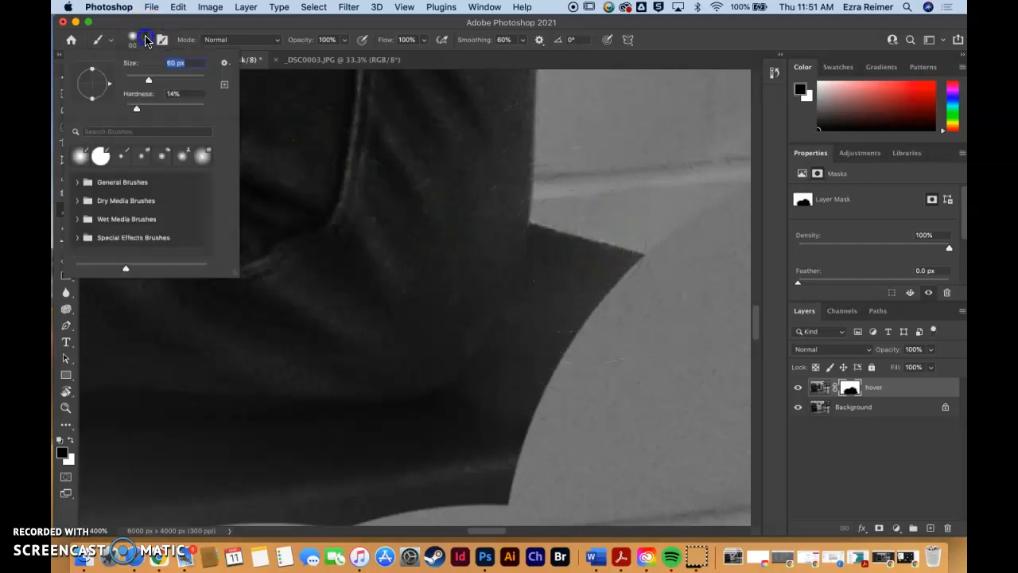
pyautogui.moveTo(140, 104); pyautogui.dragTo(164, 111)
pyautogui.moveTo(189, 106); pyautogui.dragTo(190, 106)
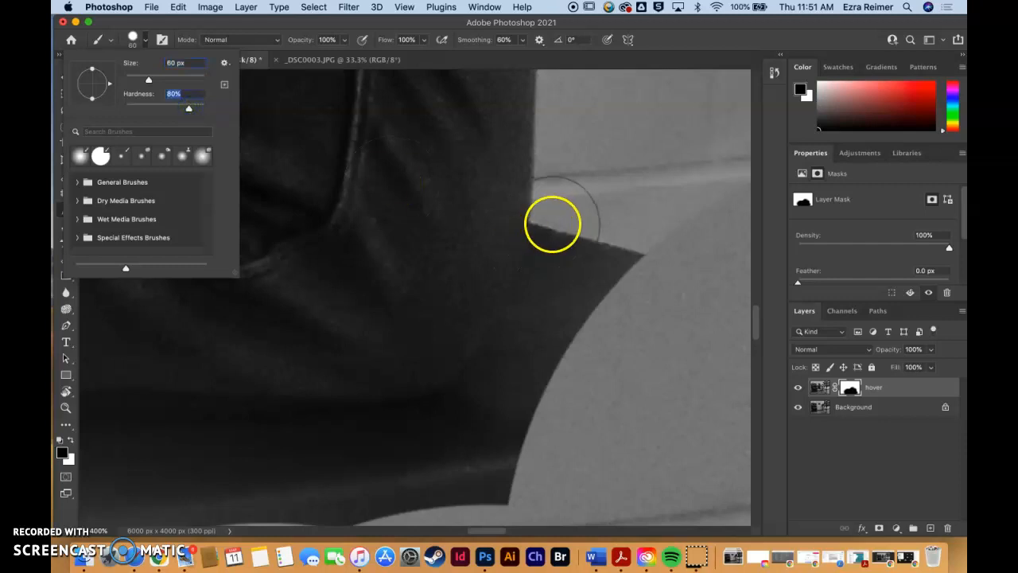
# Paint black on the hover layer's mask over the top of the stool remnant beside the knee, reducing the brush to 25 px.
pyautogui.click(569, 221)
pyautogui.press('[')
pyautogui.press('[')
pyautogui.press('[')
pyautogui.press('[')
pyautogui.press(']')
pyautogui.click(546, 227)
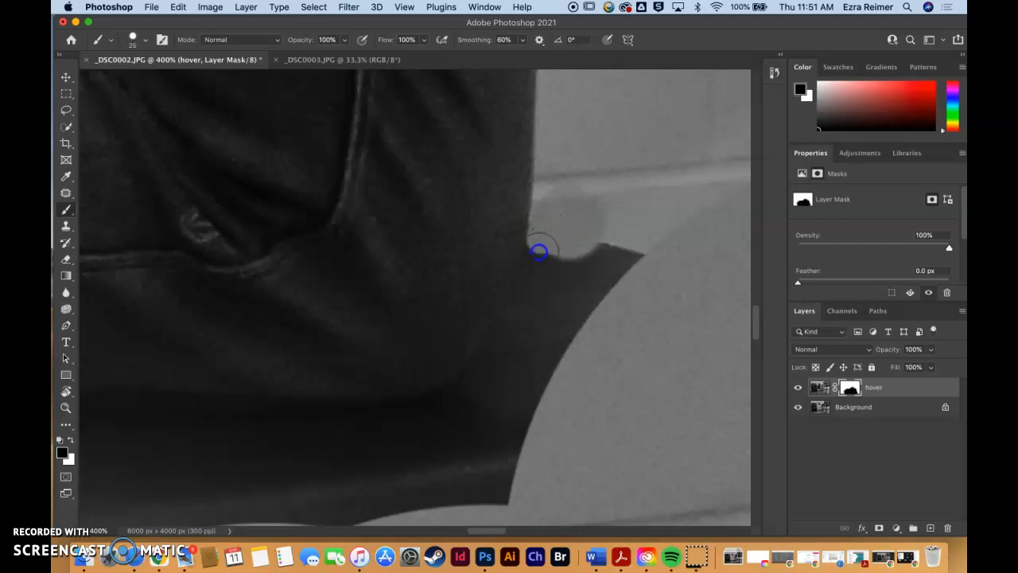
# Lower the brush smoothing to 13% and mask out the stool remnant closely along the curve of the man's knee.
pyautogui.click(522, 40)
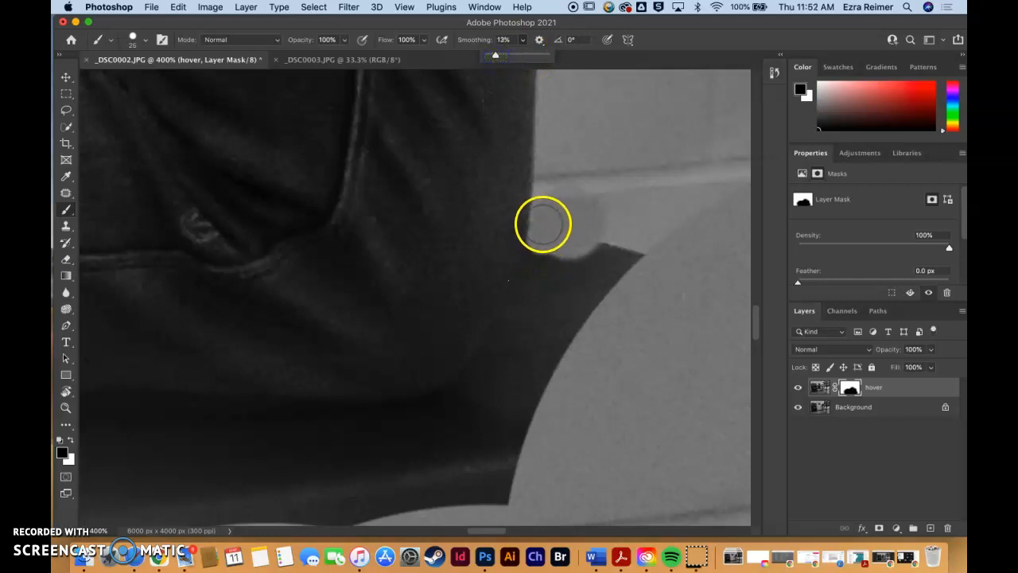
pyautogui.click(536, 249)
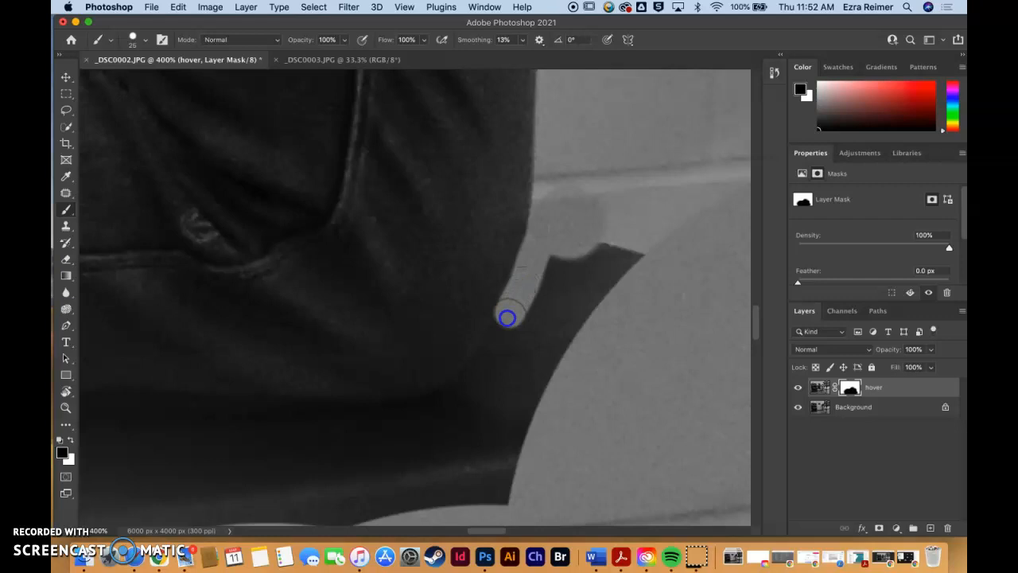
pyautogui.moveTo(508, 318); pyautogui.dragTo(487, 350)
pyautogui.moveTo(443, 398); pyautogui.dragTo(331, 419)
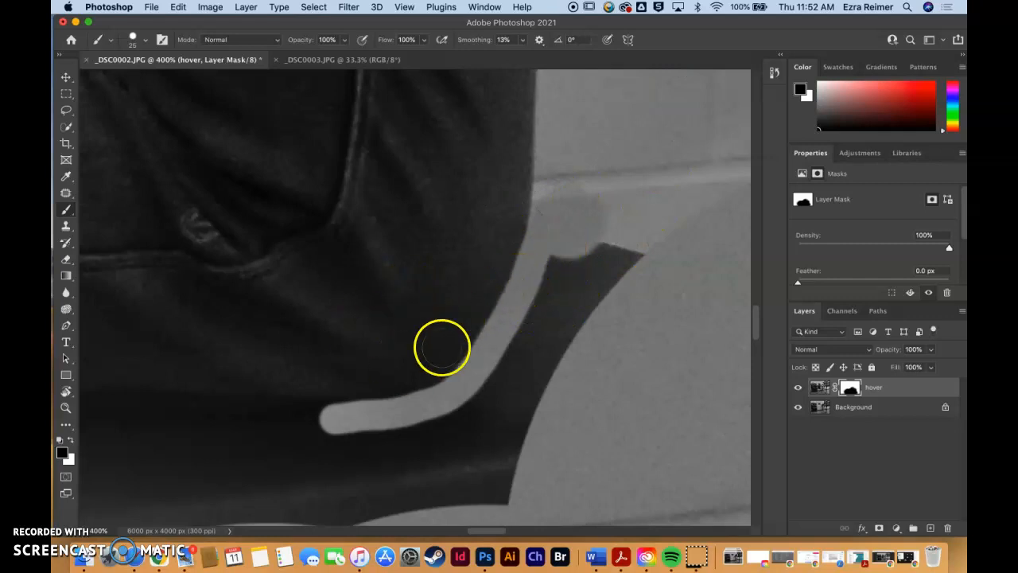
# Continue the 25 px black mask stroke along the underside of the lower leg to separate it from the stool.
pyautogui.moveTo(455, 332); pyautogui.dragTo(579, 259)
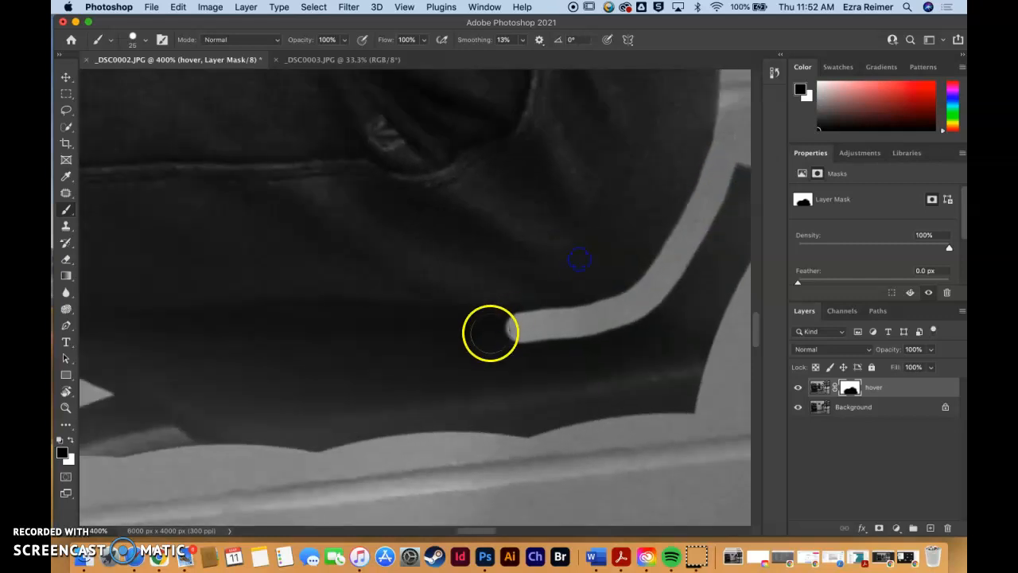
pyautogui.moveTo(522, 328); pyautogui.dragTo(243, 344)
pyautogui.moveTo(387, 335); pyautogui.dragTo(593, 311)
pyautogui.moveTo(668, 302)
pyautogui.mouseDown()
pyautogui.moveTo(580, 311)
pyautogui.moveTo(257, 308)
pyautogui.moveTo(474, 294)
pyautogui.moveTo(720, 304)
pyautogui.moveTo(438, 350)
pyautogui.mouseUp()
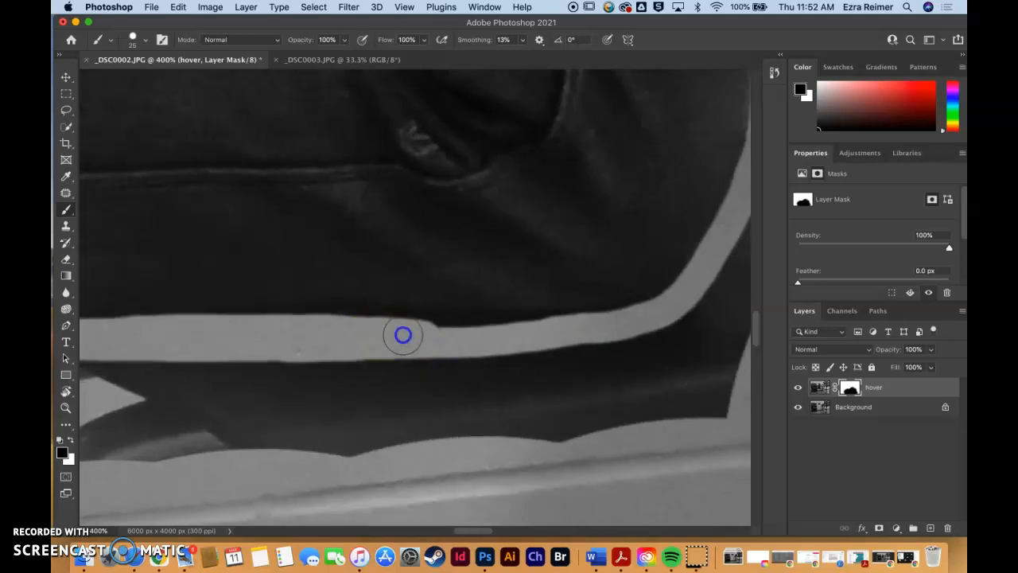
pyautogui.moveTo(532, 337); pyautogui.dragTo(432, 335)
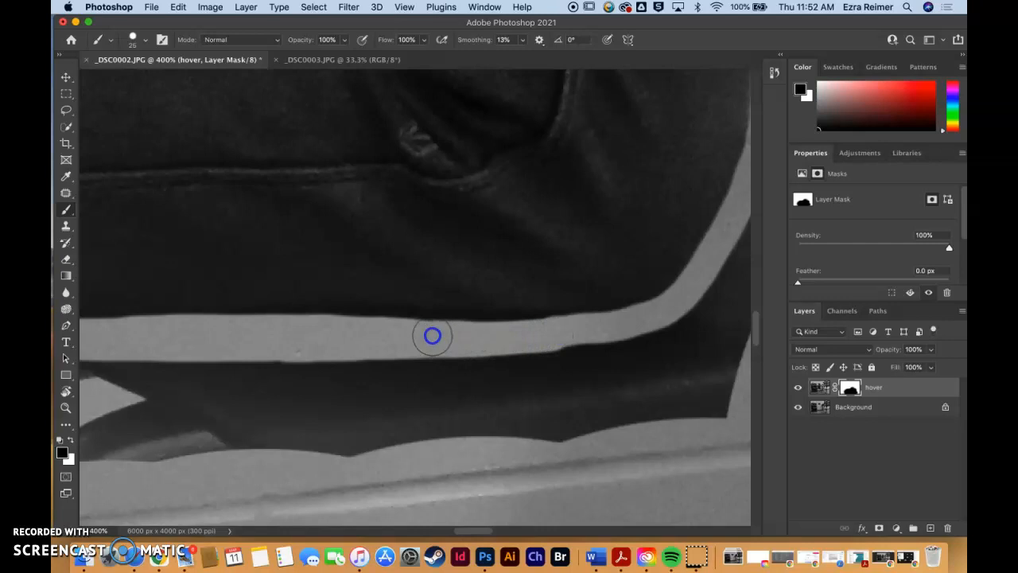
# Enlarge the brush to 60 px and mask out the remaining stool fragments below the knee and shin, varying the size as needed.
pyautogui.keyDown('alt'); pyautogui.click(540, 329); pyautogui.keyUp('alt')
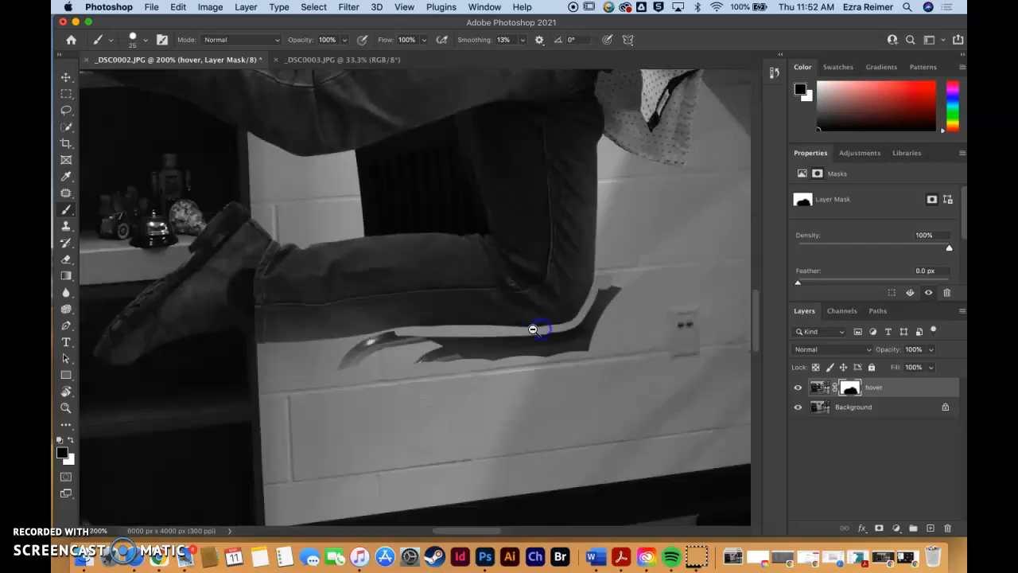
pyautogui.moveTo(417, 337)
pyautogui.mouseDown()
pyautogui.moveTo(489, 348)
pyautogui.moveTo(429, 357)
pyautogui.mouseUp()
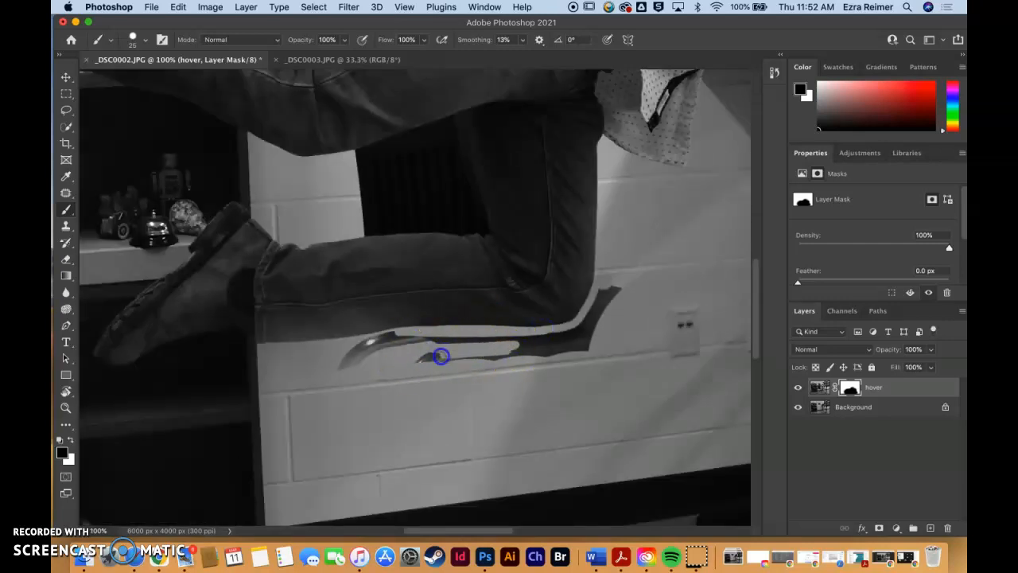
pyautogui.press(']')
pyautogui.press(']')
pyautogui.press(']')
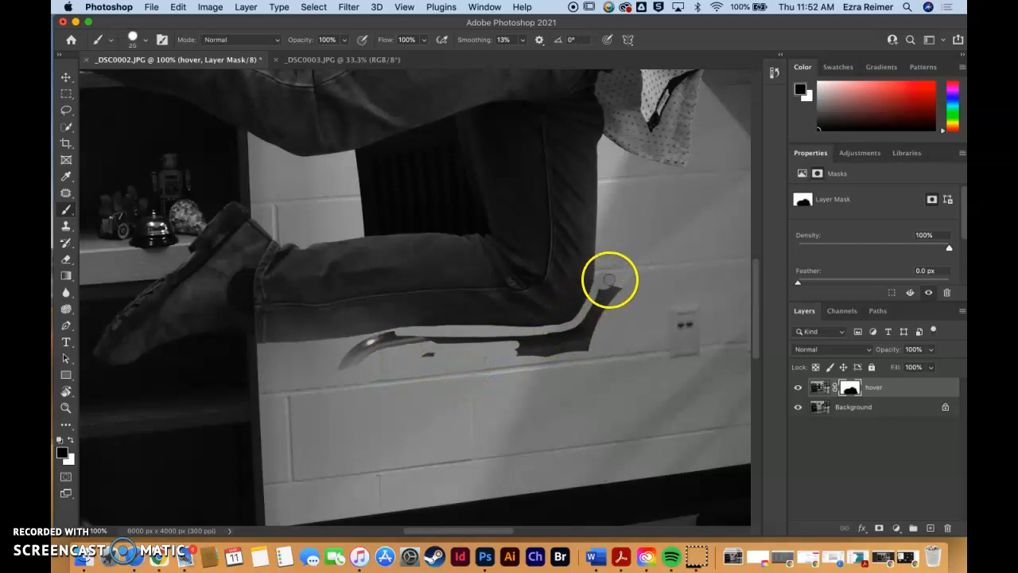
pyautogui.moveTo(612, 271); pyautogui.dragTo(622, 290)
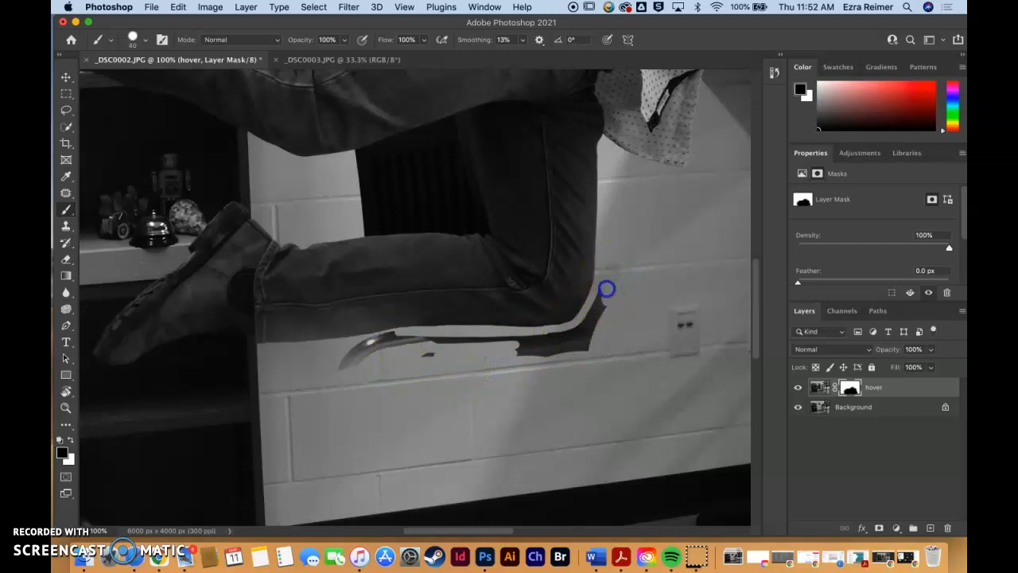
pyautogui.moveTo(586, 350)
pyautogui.mouseDown()
pyautogui.moveTo(596, 311)
pyautogui.moveTo(514, 339)
pyautogui.mouseUp()
pyautogui.moveTo(421, 342); pyautogui.dragTo(608, 351)
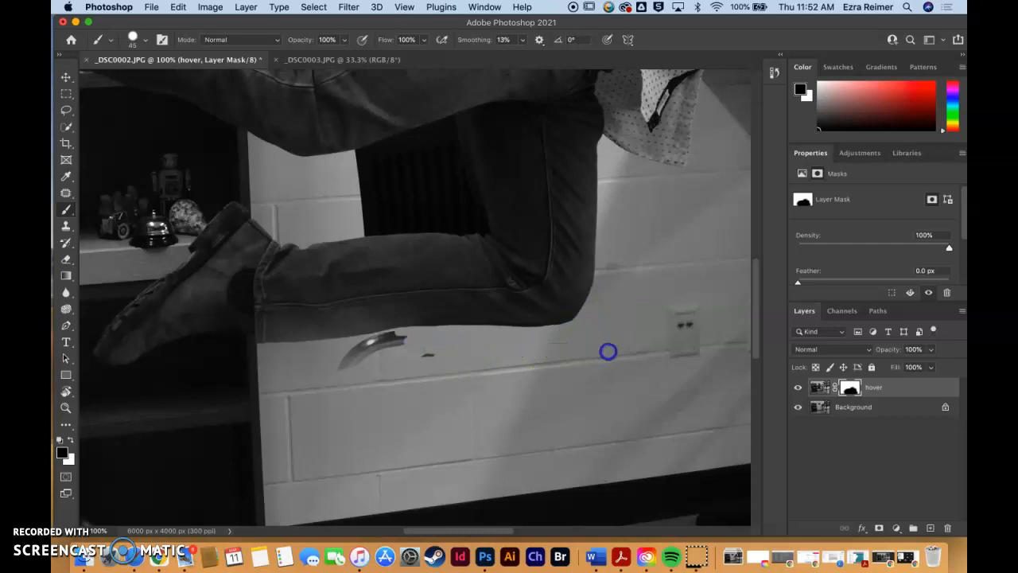
pyautogui.moveTo(402, 336)
pyautogui.mouseDown()
pyautogui.moveTo(347, 364)
pyautogui.moveTo(418, 345)
pyautogui.mouseUp()
pyautogui.moveTo(354, 359); pyautogui.dragTo(509, 355)
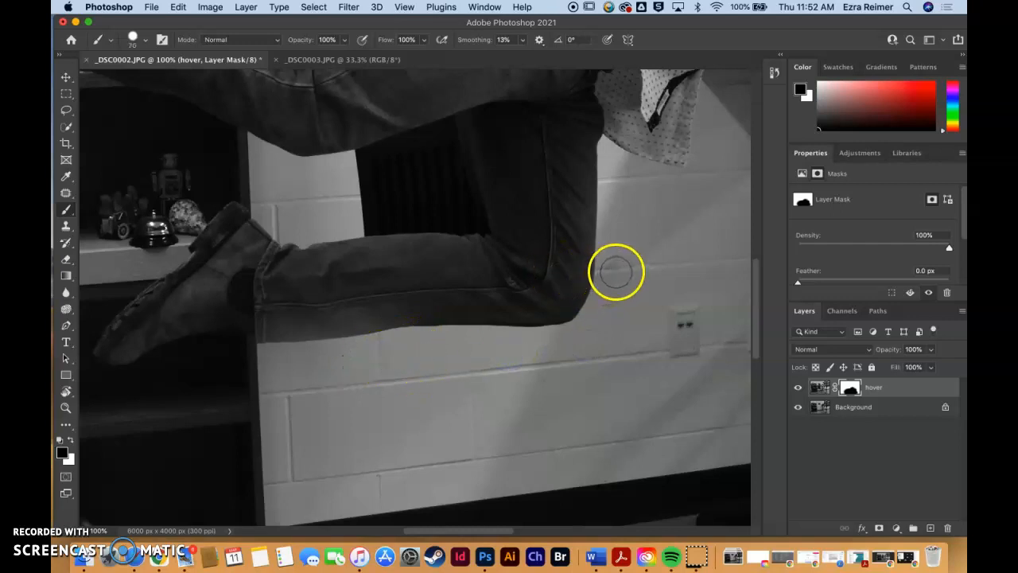
# Set the brush hardness to 0% and blend the mask edge on the wall beside the knee, starting at 80 px.
pyautogui.click(134, 39)
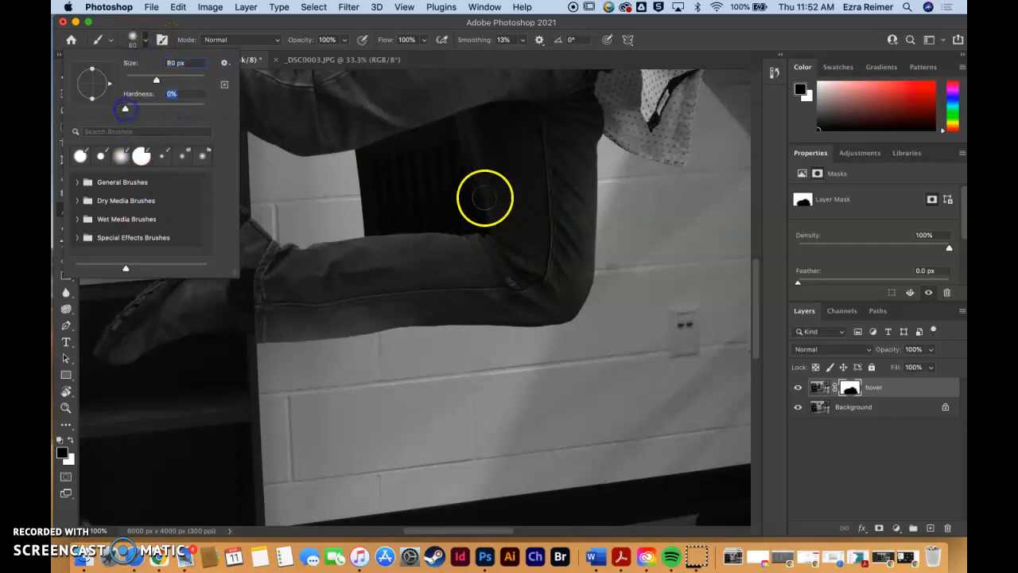
pyautogui.click(609, 268)
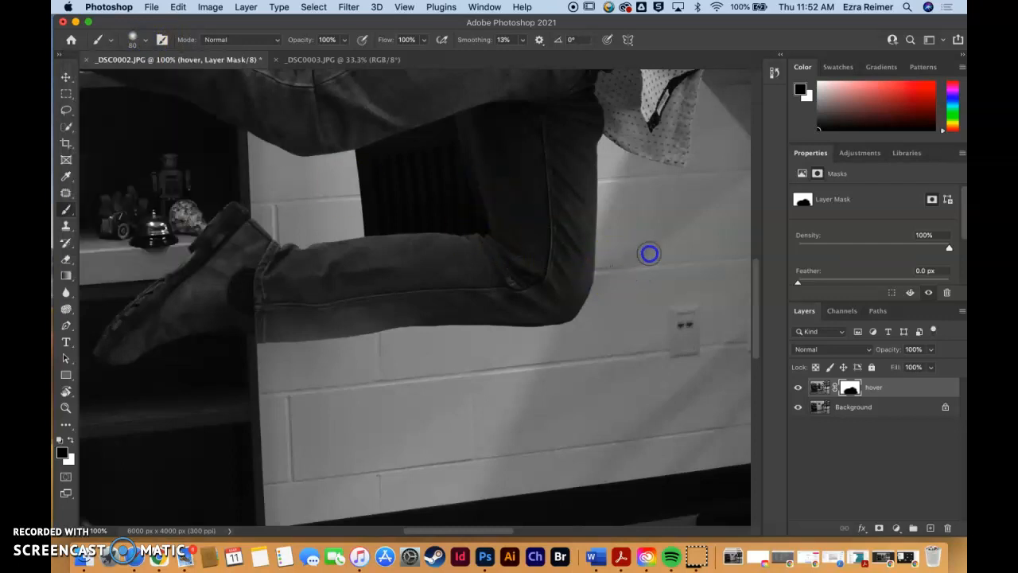
pyautogui.moveTo(639, 260)
pyautogui.mouseDown()
pyautogui.moveTo(669, 262)
pyautogui.moveTo(701, 245)
pyautogui.moveTo(687, 268)
pyautogui.mouseUp()
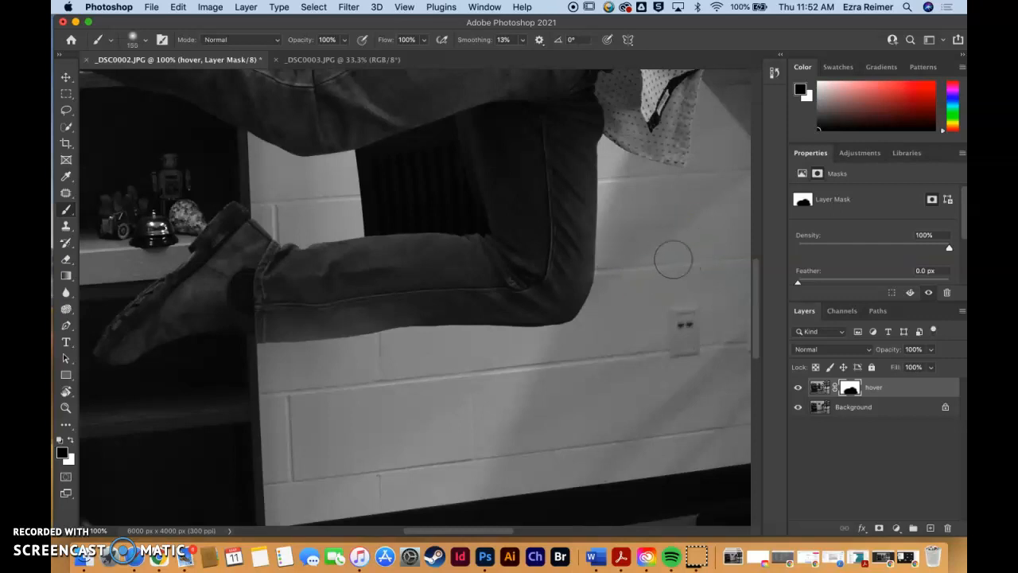
pyautogui.click(664, 254)
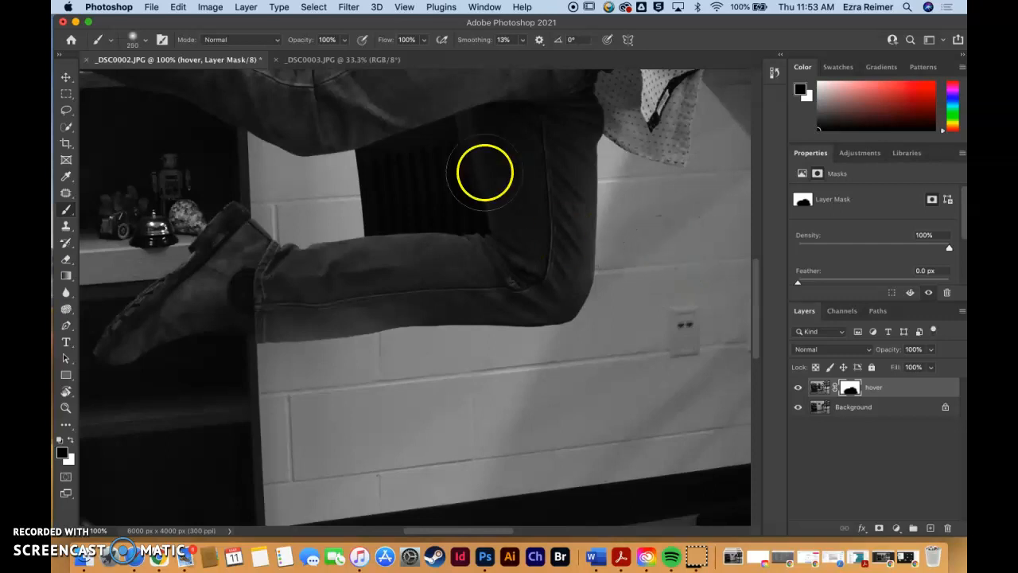
# Reduce the soft brush to 20 px and start masking the dark stool area between the legs where it meets the calf.
pyautogui.keyDown('super'); pyautogui.click(368, 193); pyautogui.keyUp('super')
pyautogui.keyDown('super'); pyautogui.click(368, 193); pyautogui.keyUp('super')
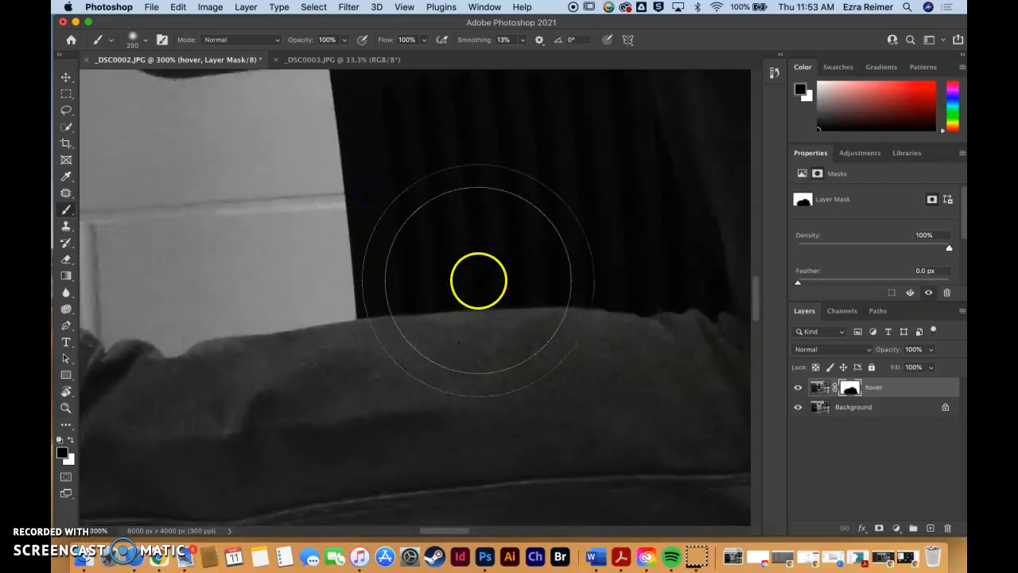
pyautogui.press('[')
pyautogui.press('[')
pyautogui.press('[')
pyautogui.press('[')
pyautogui.press('[')
pyautogui.press('[')
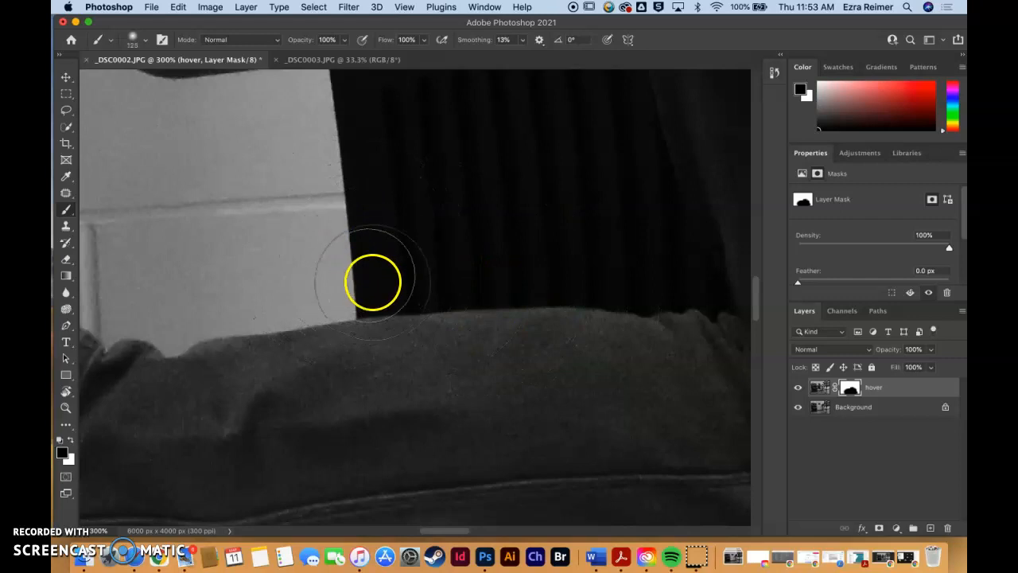
pyautogui.press('[')
pyautogui.press('[')
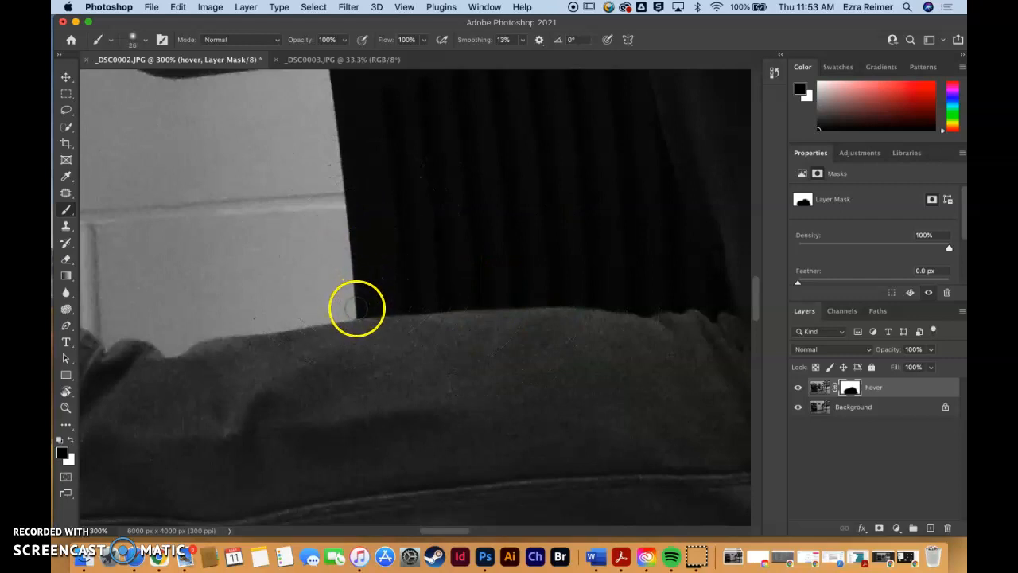
pyautogui.moveTo(357, 309)
pyautogui.mouseDown()
pyautogui.moveTo(400, 306)
pyautogui.moveTo(368, 309)
pyautogui.mouseUp()
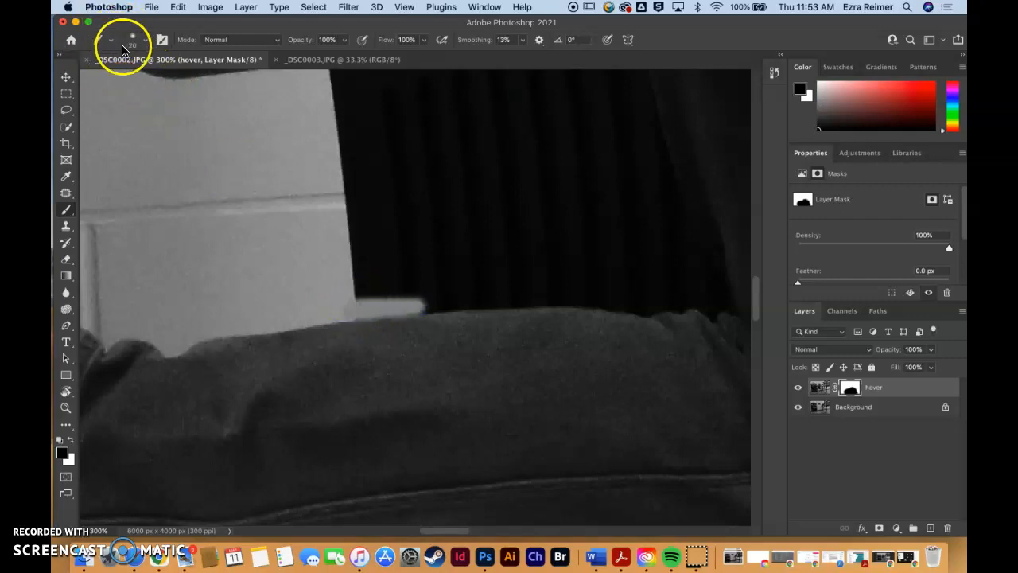
# Set the brush hardness to 45% and mask a strip of the stool along the upper edge of the calf.
pyautogui.click(141, 43)
pyautogui.click(161, 109)
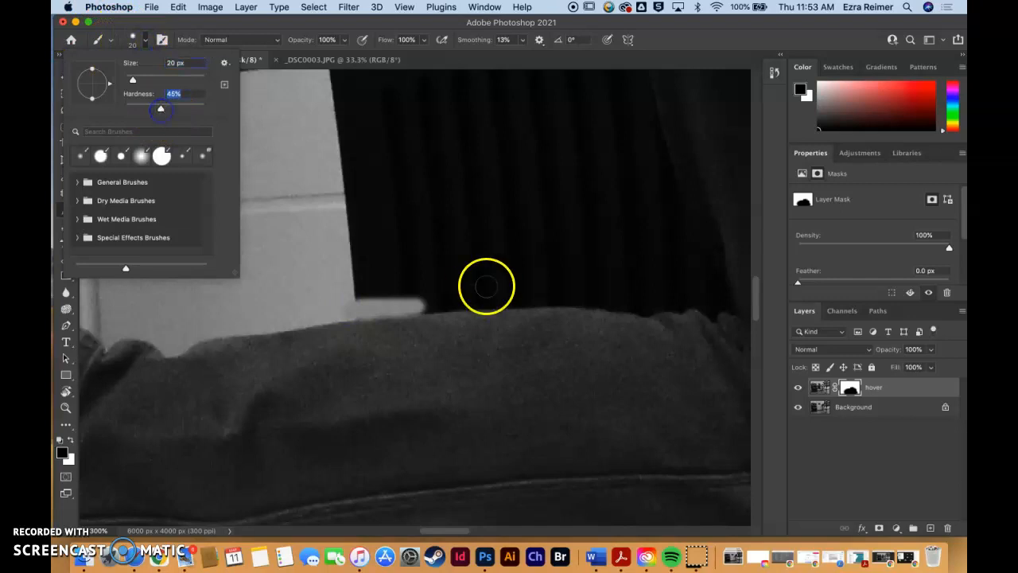
pyautogui.moveTo(349, 311); pyautogui.dragTo(399, 307)
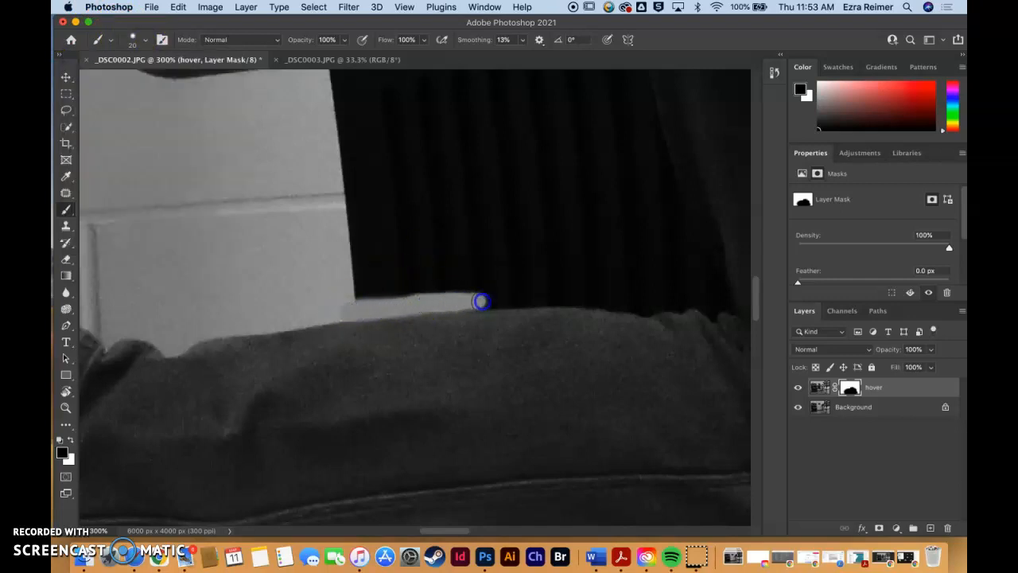
pyautogui.moveTo(488, 301)
pyautogui.mouseDown()
pyautogui.moveTo(543, 297)
pyautogui.moveTo(509, 298)
pyautogui.mouseUp()
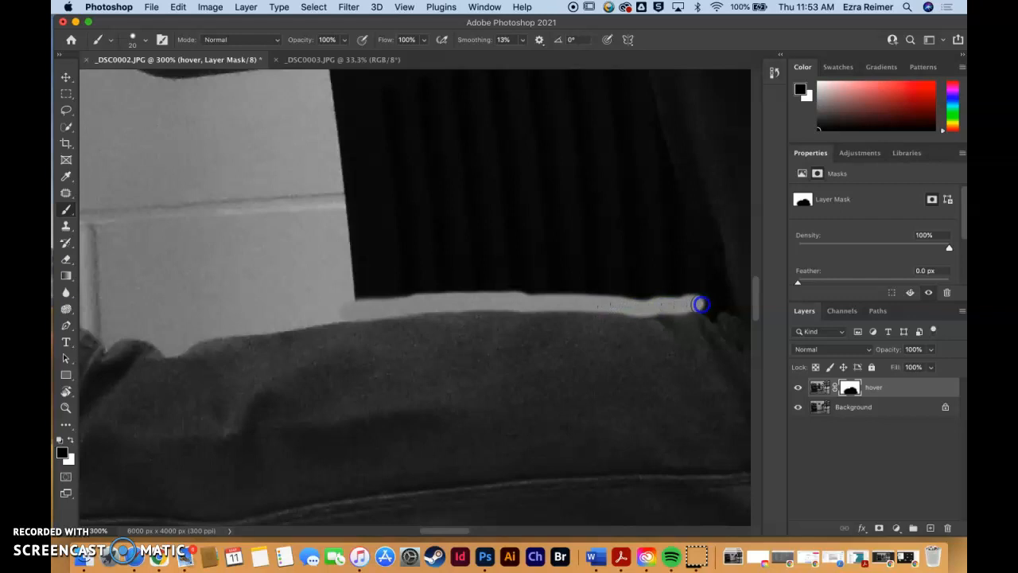
pyautogui.moveTo(722, 303)
pyautogui.mouseDown()
pyautogui.moveTo(683, 256)
pyautogui.moveTo(709, 307)
pyautogui.moveTo(703, 277)
pyautogui.moveTo(429, 324)
pyautogui.mouseUp()
# Mask the stool down the lower inner thigh edge, and clean the corner behind the knee with a 6 px brush.
pyautogui.moveTo(391, 251); pyautogui.dragTo(404, 284)
pyautogui.moveTo(431, 203); pyautogui.dragTo(436, 231)
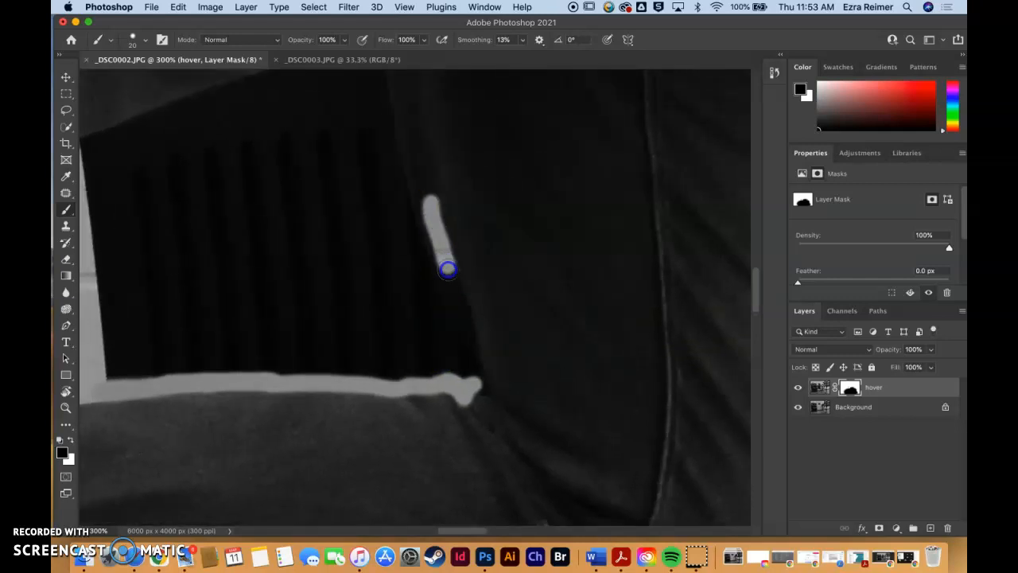
pyautogui.moveTo(475, 361); pyautogui.dragTo(478, 380)
pyautogui.press('[')
pyautogui.press('[')
pyautogui.press('[')
pyautogui.press('[')
pyautogui.click(485, 380)
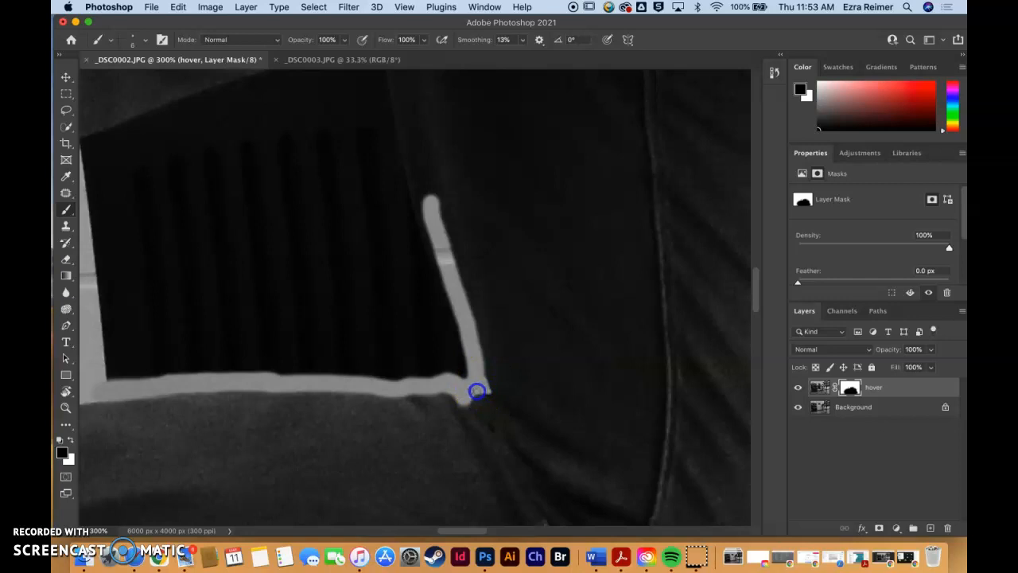
# Mask the stool along the upper inner thigh and beneath the raised thigh at 25 px, sharpening their corner at 7 px.
pyautogui.press('space')
pyautogui.moveTo(358, 166); pyautogui.dragTo(390, 362)
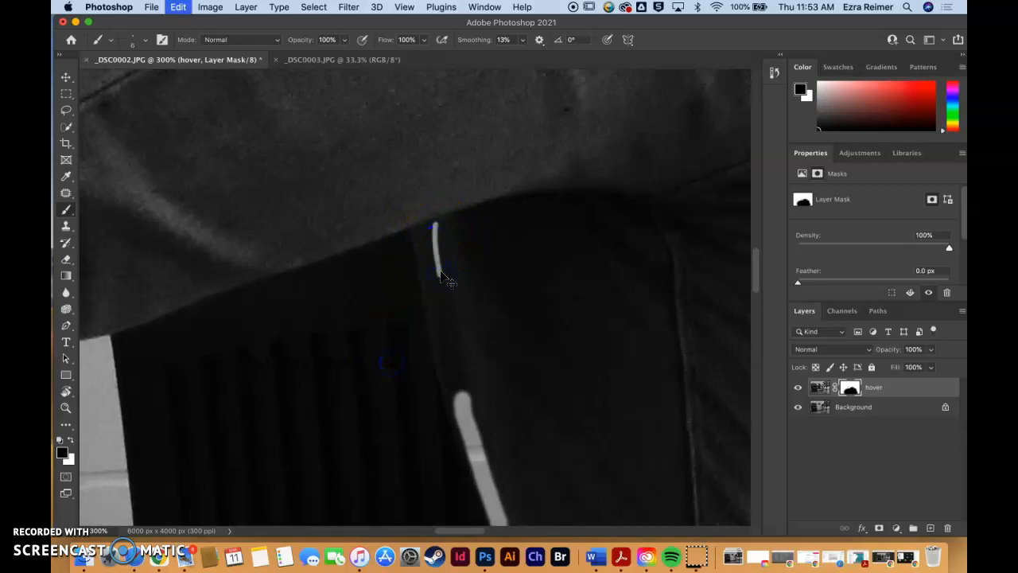
pyautogui.press(']')
pyautogui.press(']')
pyautogui.press(']')
pyautogui.press(']')
pyautogui.press(']')
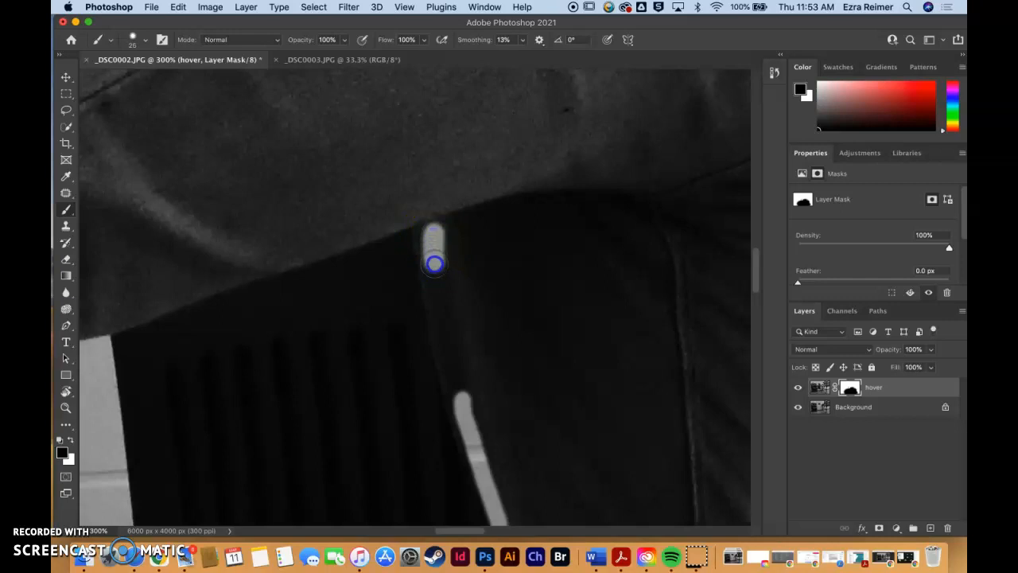
pyautogui.moveTo(442, 302); pyautogui.dragTo(457, 392)
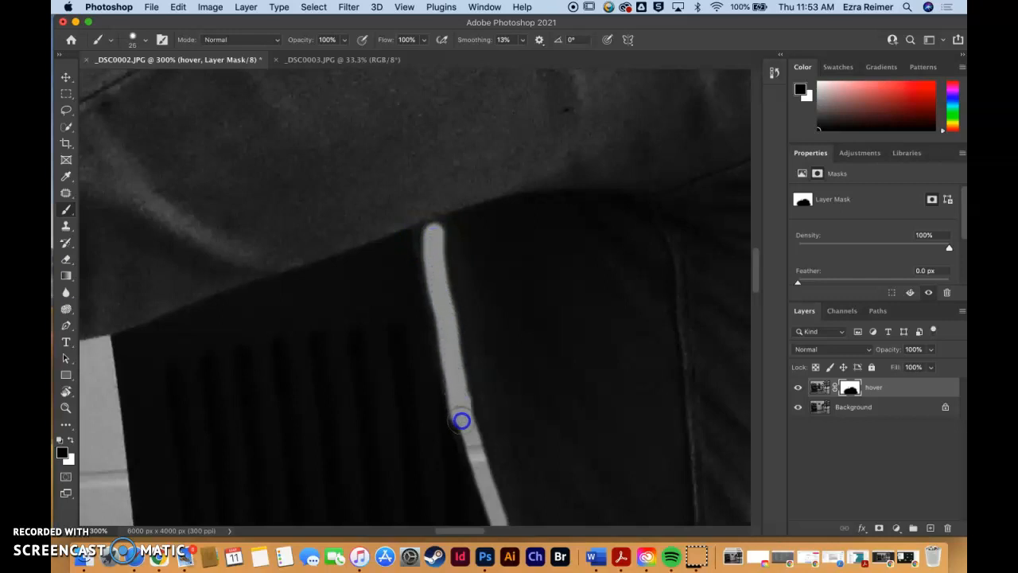
pyautogui.moveTo(427, 233); pyautogui.dragTo(97, 345)
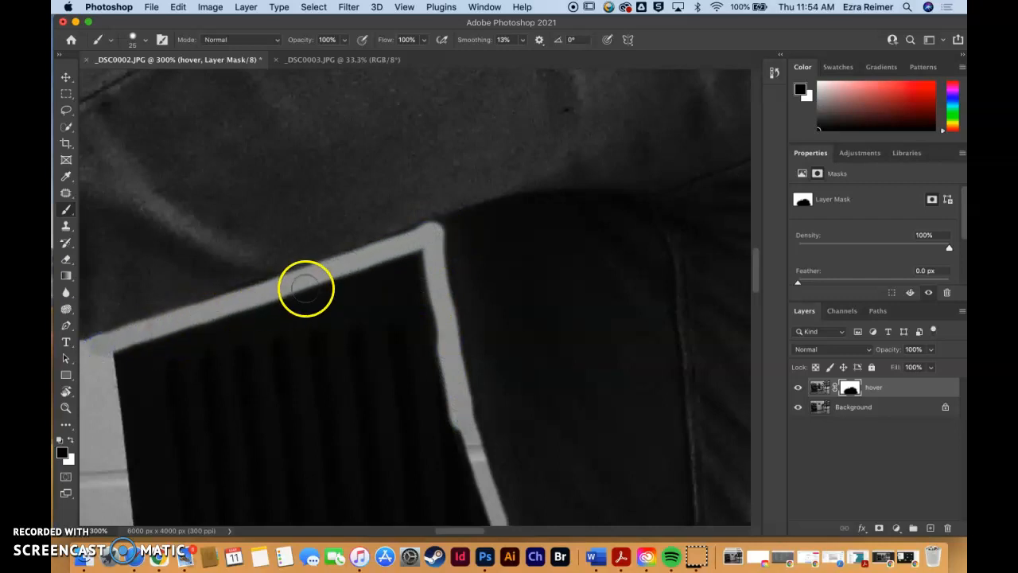
pyautogui.click(424, 239)
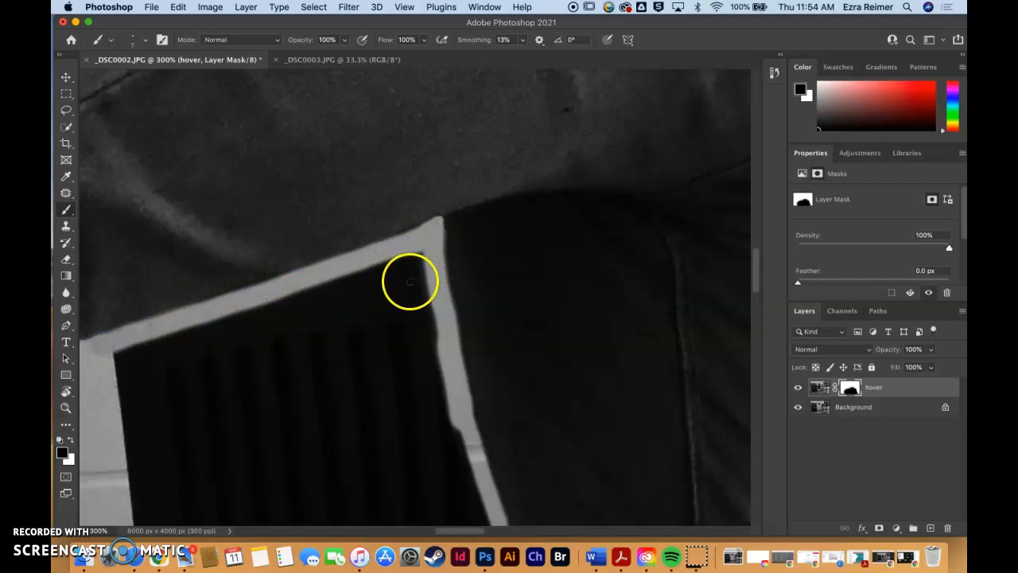
# Enlarge the brush and mask out the rest of the dark stool area inside the outlined gap between the legs.
pyautogui.keyDown('alt'); pyautogui.click(349, 259); pyautogui.keyUp('alt')
pyautogui.keyDown('alt'); pyautogui.click(349, 259); pyautogui.keyUp('alt')
pyautogui.keyDown('alt'); pyautogui.click(350, 260); pyautogui.keyUp('alt')
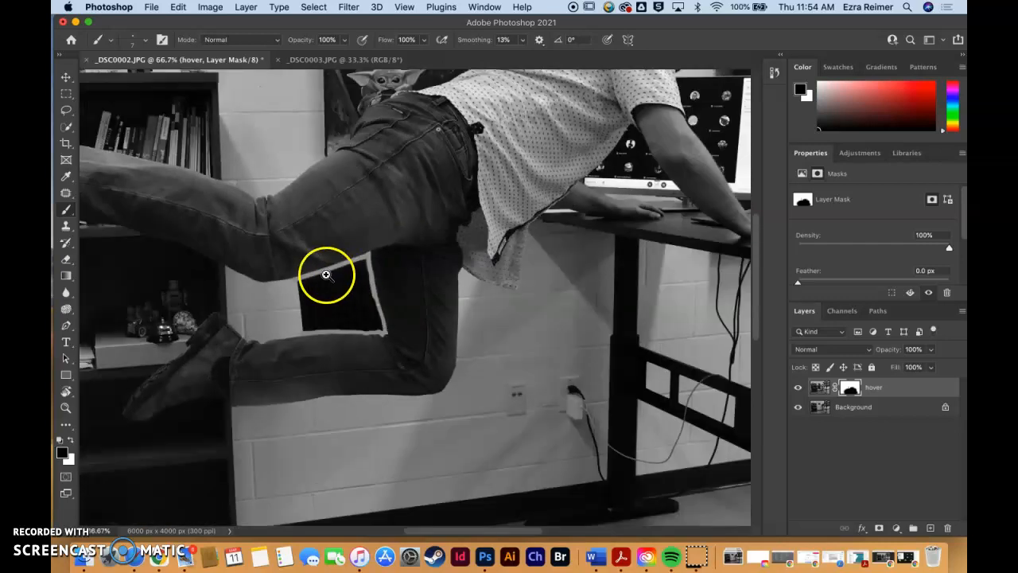
pyautogui.keyDown('super'); pyautogui.click(326, 274); pyautogui.keyUp('super')
pyautogui.keyDown('super'); pyautogui.click(325, 270); pyautogui.keyUp('super')
pyautogui.press(']')
pyautogui.press(']')
pyautogui.press(']')
pyautogui.press(']')
pyautogui.press(']')
pyautogui.press(']')
pyautogui.press(']')
pyautogui.press(']')
pyautogui.press(']')
pyautogui.press(']')
pyautogui.press(']')
pyautogui.press(']')
pyautogui.press(']')
pyautogui.moveTo(293, 342)
pyautogui.mouseDown()
pyautogui.moveTo(278, 380)
pyautogui.moveTo(251, 390)
pyautogui.moveTo(244, 423)
pyautogui.moveTo(452, 415)
pyautogui.moveTo(393, 352)
pyautogui.moveTo(368, 370)
pyautogui.moveTo(375, 366)
pyautogui.moveTo(255, 320)
pyautogui.moveTo(382, 302)
pyautogui.moveTo(371, 315)
pyautogui.moveTo(402, 342)
pyautogui.moveTo(361, 317)
pyautogui.moveTo(362, 291)
pyautogui.moveTo(380, 278)
pyautogui.moveTo(243, 313)
pyautogui.mouseUp()
pyautogui.moveTo(383, 260)
pyautogui.mouseDown()
pyautogui.moveTo(442, 248)
pyautogui.moveTo(396, 256)
pyautogui.moveTo(449, 286)
pyautogui.moveTo(441, 262)
pyautogui.moveTo(423, 292)
pyautogui.moveTo(455, 362)
pyautogui.mouseUp()
pyautogui.moveTo(464, 377)
pyautogui.mouseDown()
pyautogui.moveTo(473, 403)
pyautogui.moveTo(417, 383)
pyautogui.moveTo(411, 367)
pyautogui.moveTo(403, 377)
pyautogui.moveTo(470, 360)
pyautogui.moveTo(495, 442)
pyautogui.moveTo(488, 429)
pyautogui.moveTo(377, 431)
pyautogui.moveTo(452, 435)
pyautogui.moveTo(464, 424)
pyautogui.moveTo(454, 417)
pyautogui.moveTo(438, 439)
pyautogui.mouseUp()
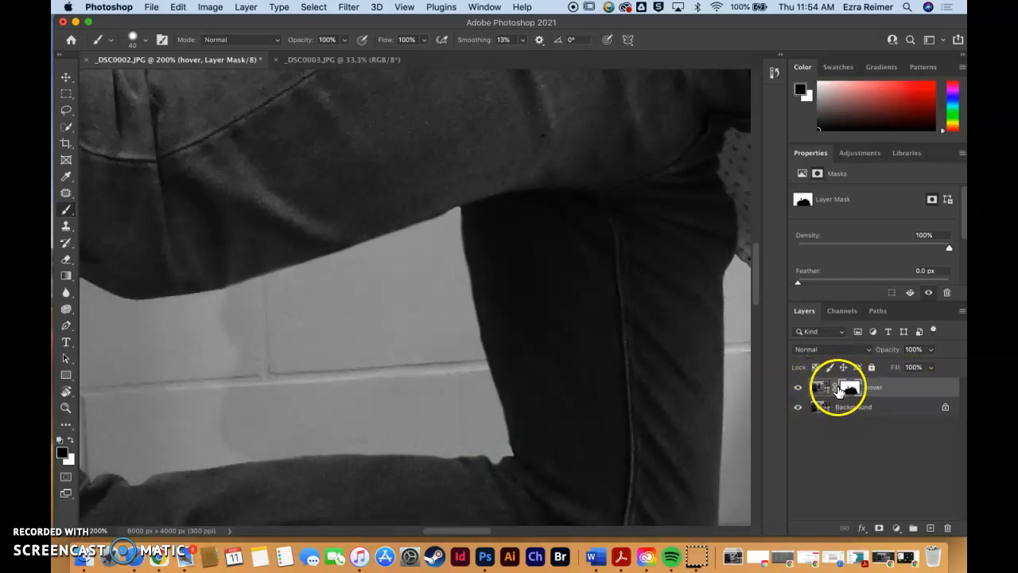
# Enlarge the brush to 150 px and paint black over the visible mask edge on the wall between the legs.
pyautogui.click(232, 331)
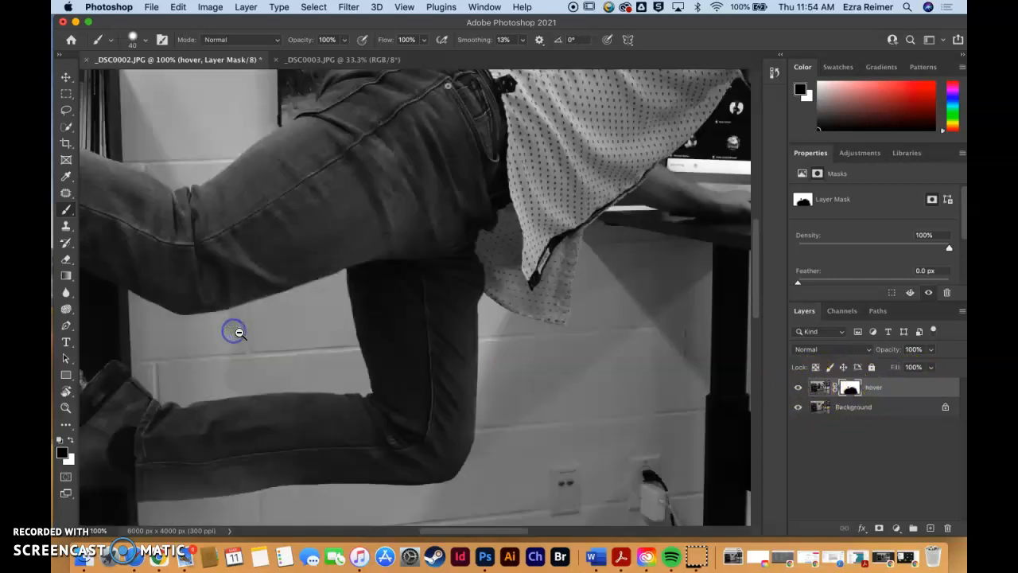
pyautogui.press(']')
pyautogui.press(']')
pyautogui.press(']')
pyautogui.press(']')
pyautogui.press(']')
pyautogui.moveTo(239, 338)
pyautogui.mouseDown()
pyautogui.moveTo(224, 371)
pyautogui.moveTo(243, 372)
pyautogui.moveTo(206, 374)
pyautogui.moveTo(243, 343)
pyautogui.moveTo(200, 339)
pyautogui.moveTo(175, 354)
pyautogui.mouseUp()
pyautogui.keyDown('alt'); pyautogui.click(344, 324); pyautogui.keyUp('alt')
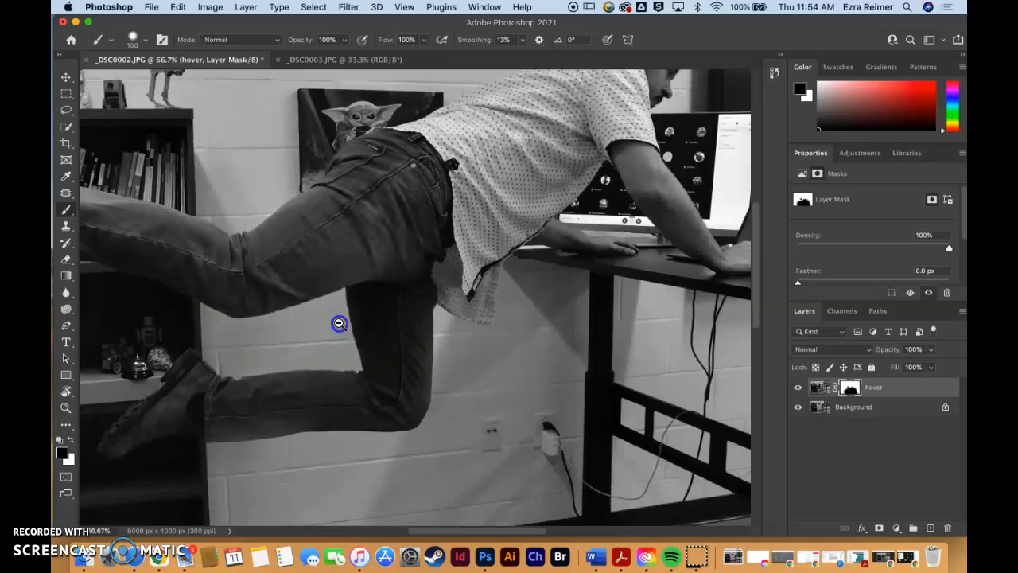
# Examine the whole composite for leftover stool areas and check how the levitation effect looks.
pyautogui.keyDown('alt'); pyautogui.click(343, 325); pyautogui.keyUp('alt')
pyautogui.keyDown('alt'); pyautogui.click(344, 325); pyautogui.keyUp('alt')
pyautogui.keyDown('alt'); pyautogui.click(370, 254); pyautogui.keyUp('alt')
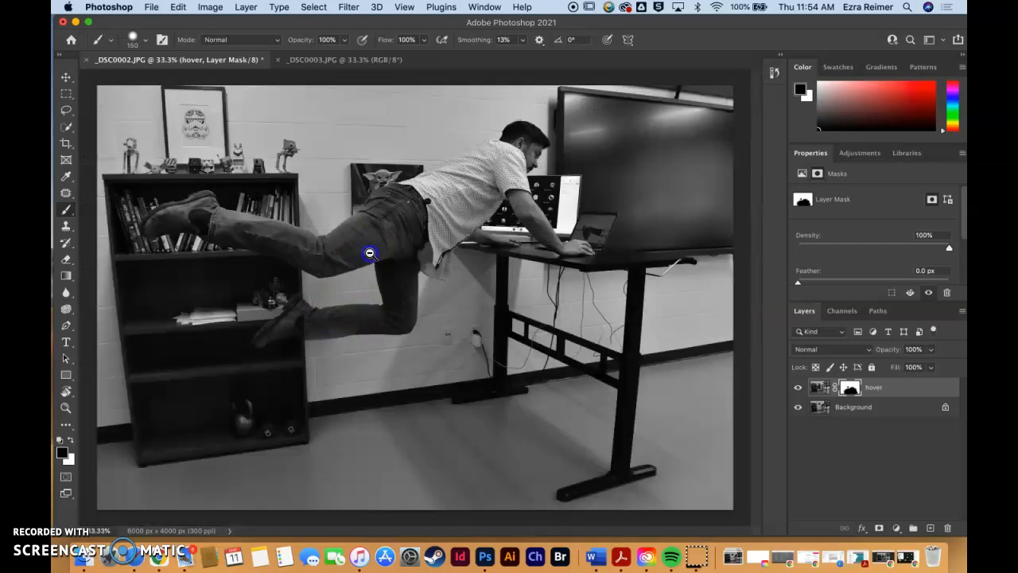
pyautogui.keyDown('super'); pyautogui.click(375, 203); pyautogui.keyUp('super')
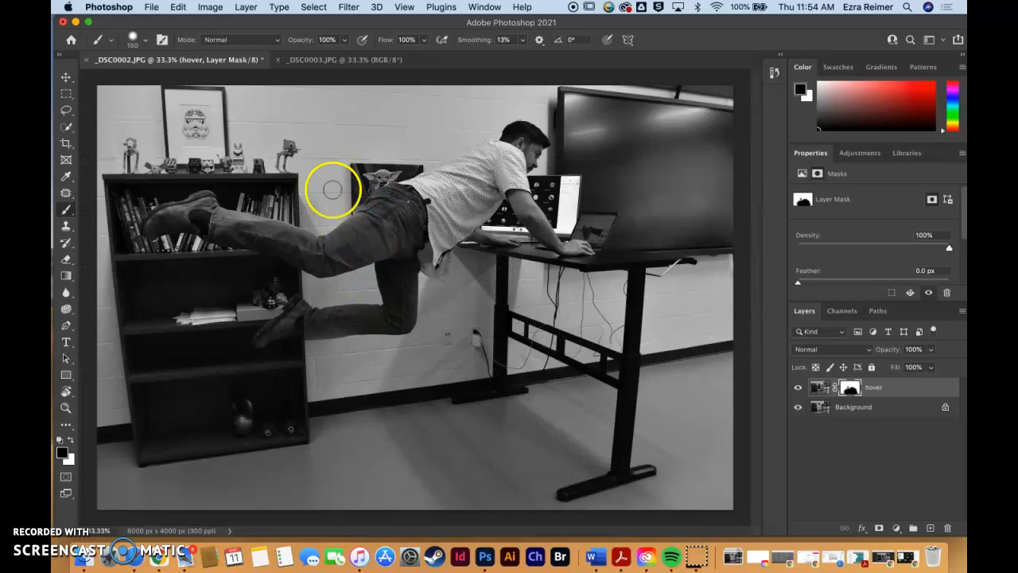
pyautogui.keyDown('super'); pyautogui.click(850, 388); pyautogui.keyUp('super')
pyautogui.press('super+d')
pyautogui.click(850, 387)
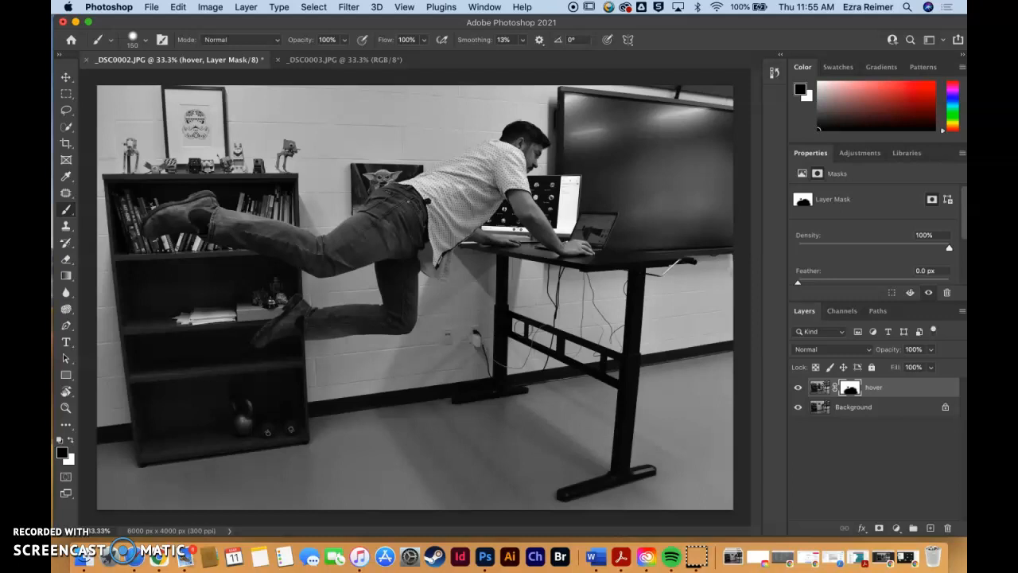
pyautogui.click(492, 335)
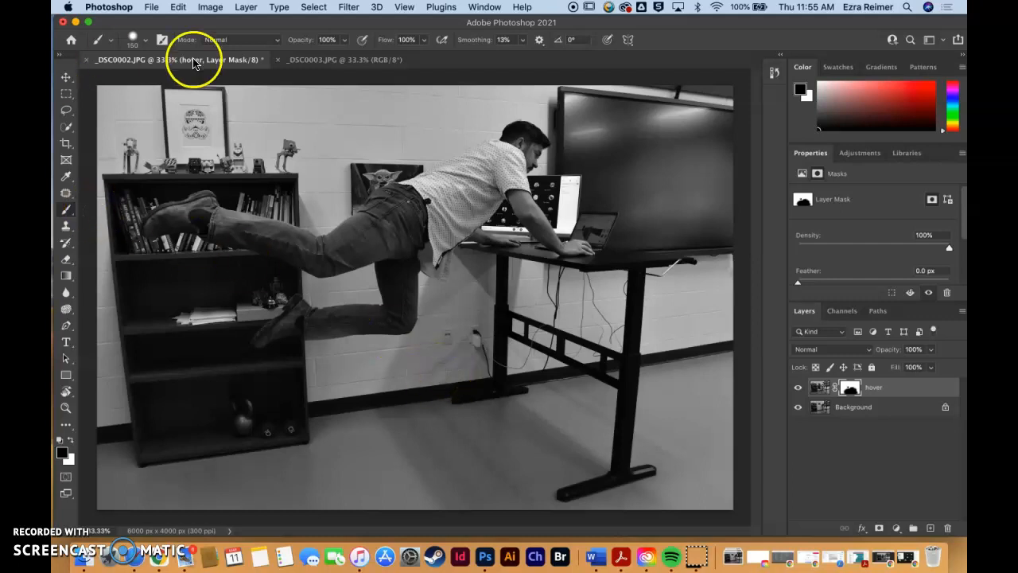
# Save the composite to the Desktop as a JPEG copy named Lastname_first.jpg.
pyautogui.click(154, 8)
pyautogui.click(183, 151)
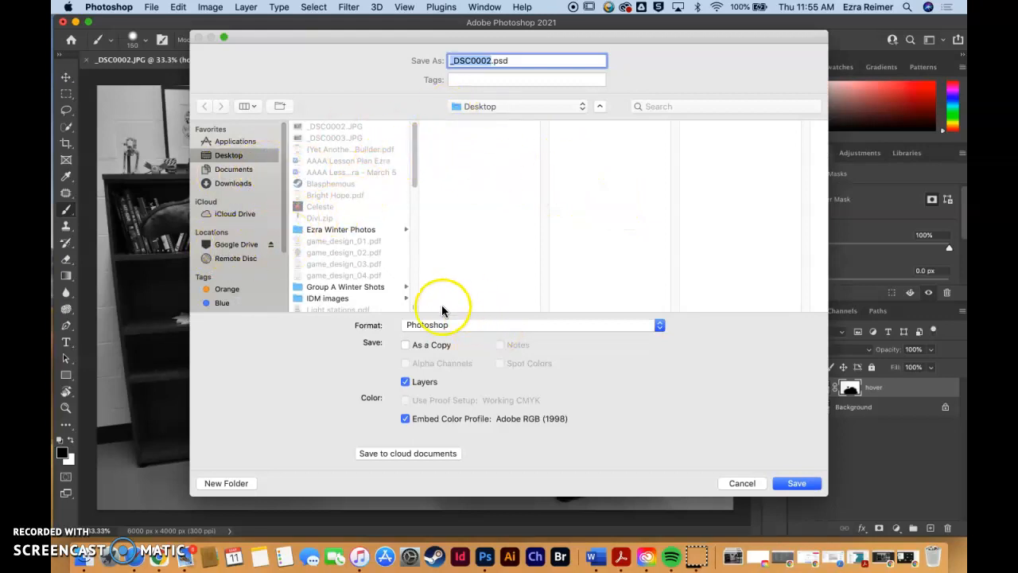
pyautogui.click(445, 326)
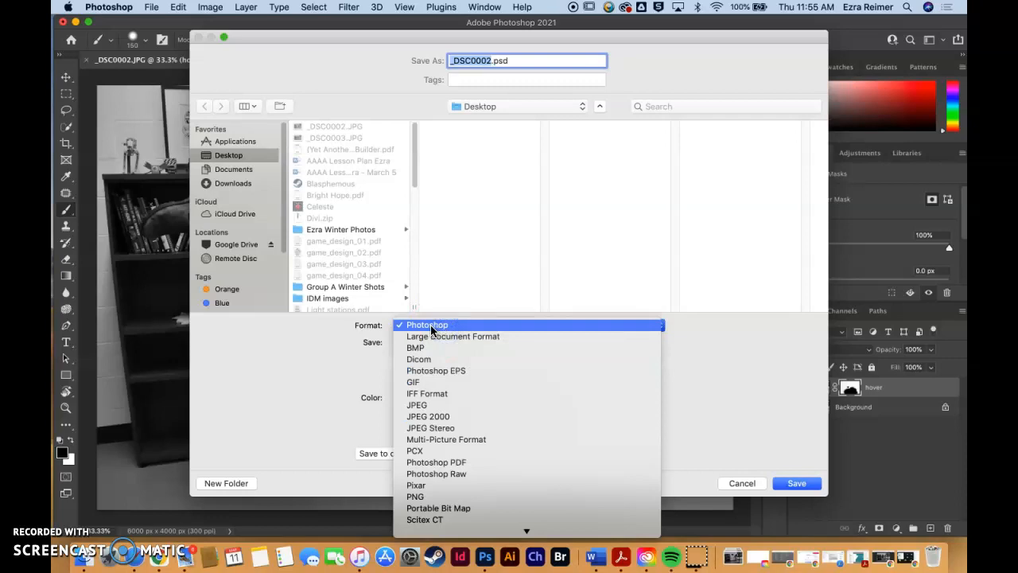
pyautogui.click(427, 406)
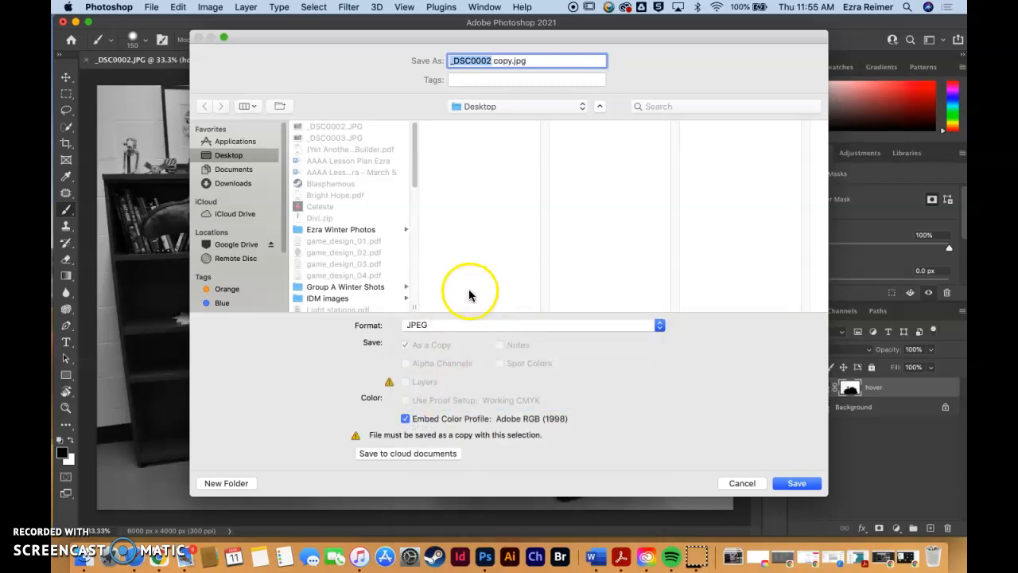
pyautogui.click(509, 62)
pyautogui.moveTo(509, 61); pyautogui.dragTo(424, 59)
pyautogui.write('Lastname_first')
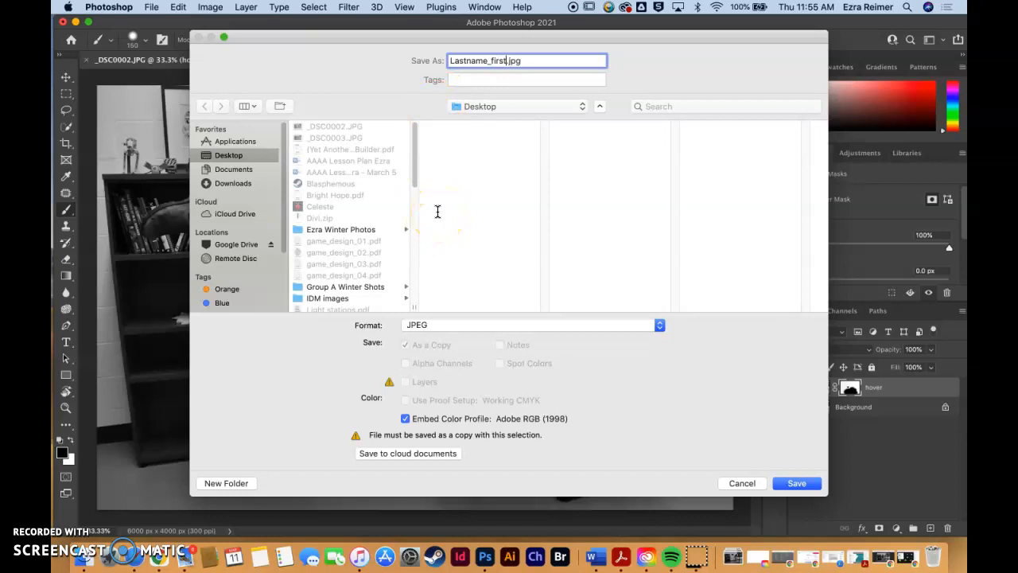
pyautogui.press('Return')
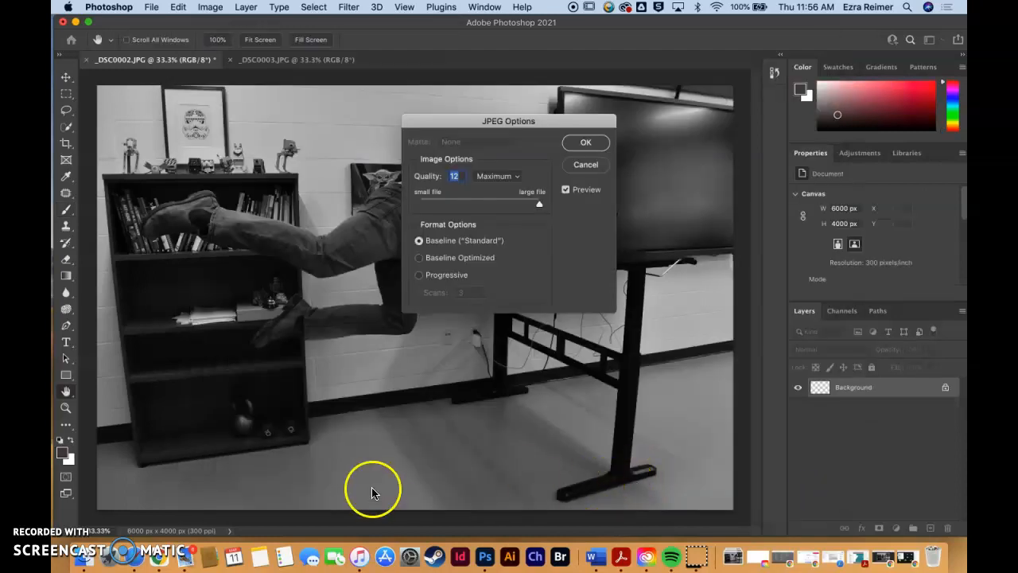